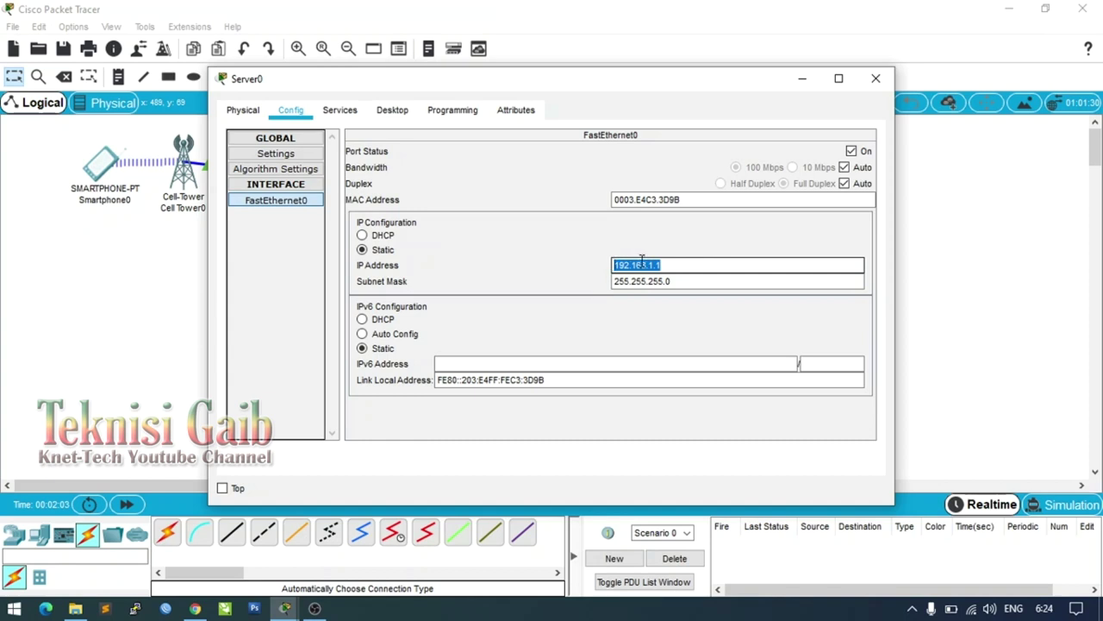
# Copy Server0's FastEthernet0 IP address, 192.168.1.1, into its static IPv4 gateway setting.
pyautogui.rightClick(641, 262)
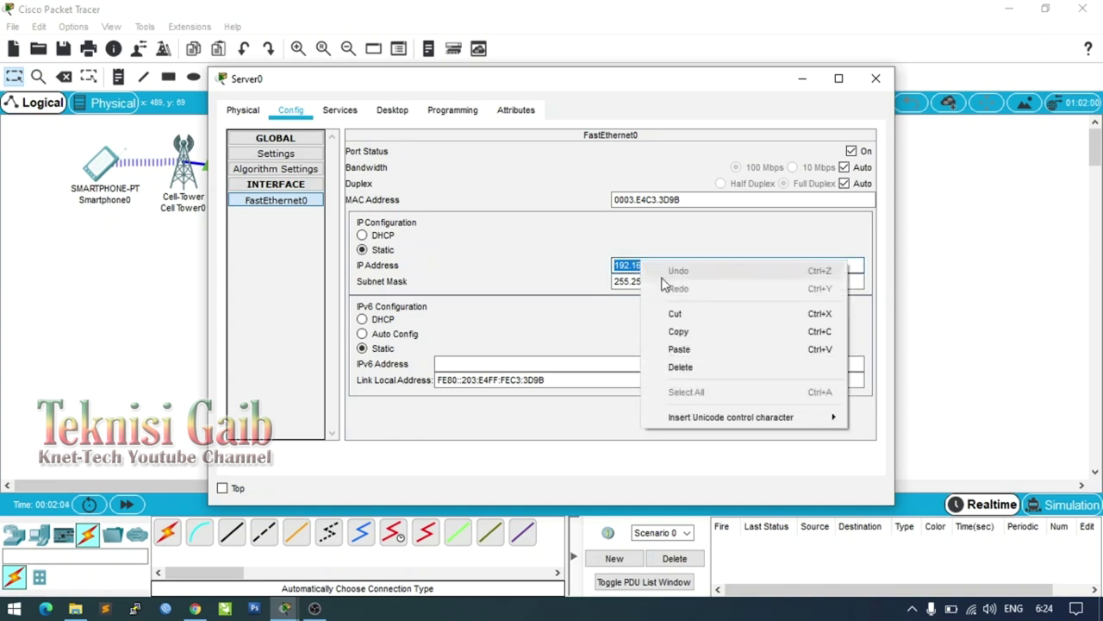
pyautogui.click(682, 338)
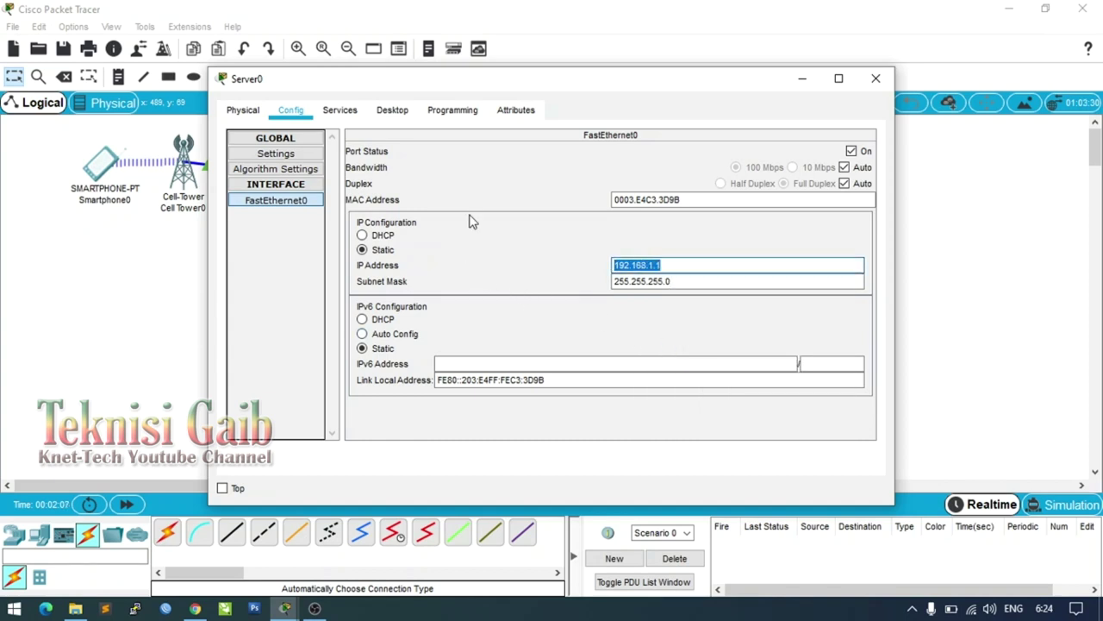
pyautogui.click(283, 157)
pyautogui.click(428, 269)
pyautogui.rightClick(450, 273)
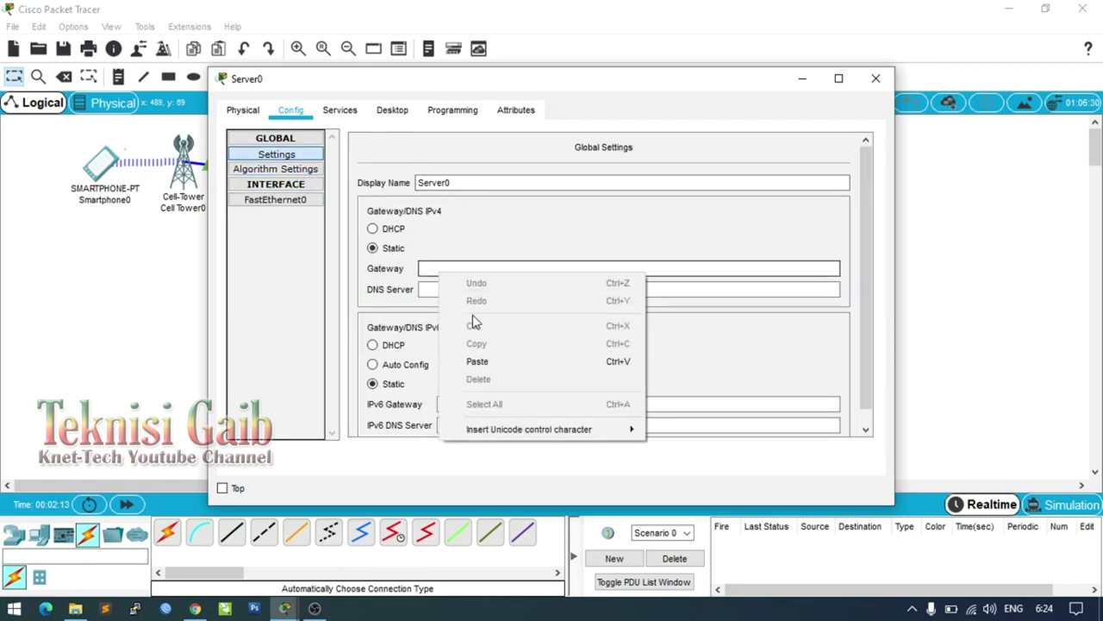
pyautogui.click(492, 369)
# Set Server0's static IPv4 DNS server to 192.168.1.1.
pyautogui.moveTo(474, 86); pyautogui.dragTo(689, 81)
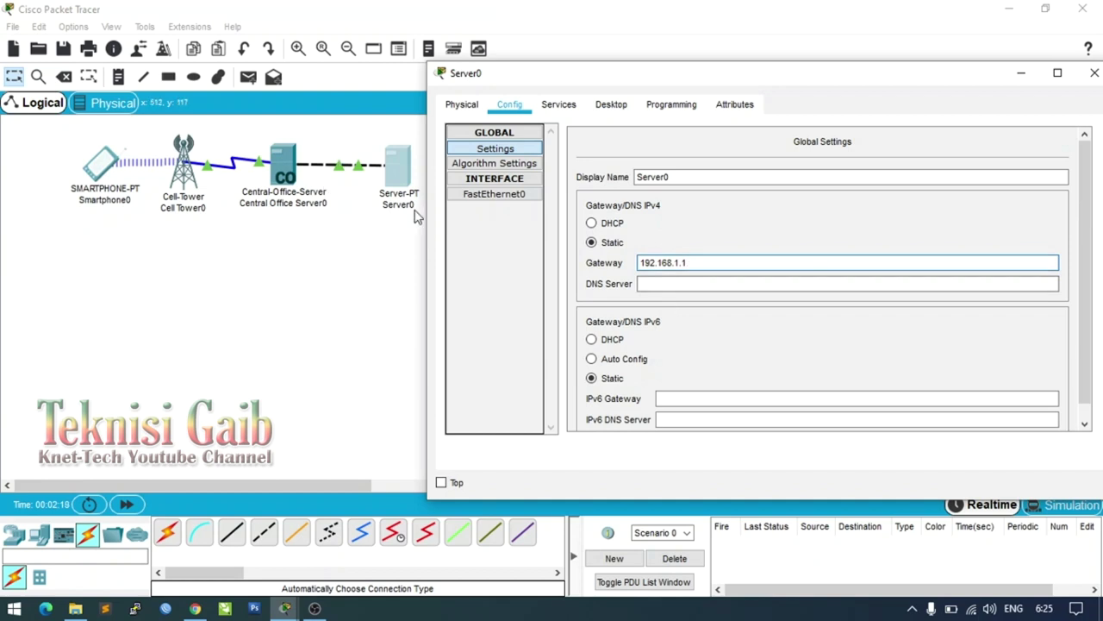
pyautogui.click(651, 284)
pyautogui.rightClick(654, 283)
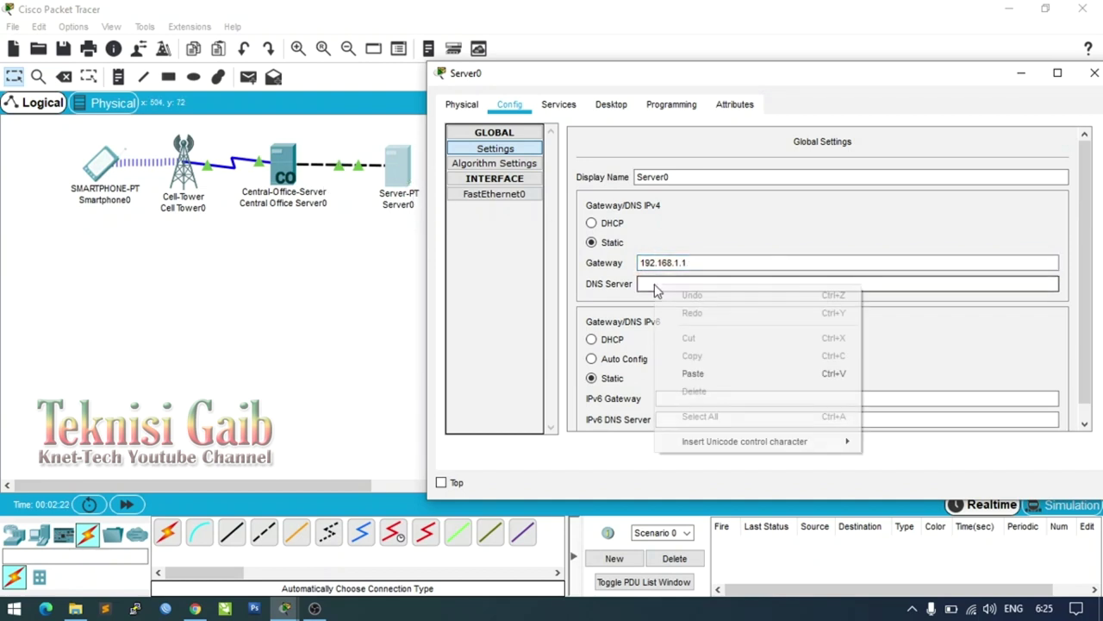
pyautogui.click(696, 374)
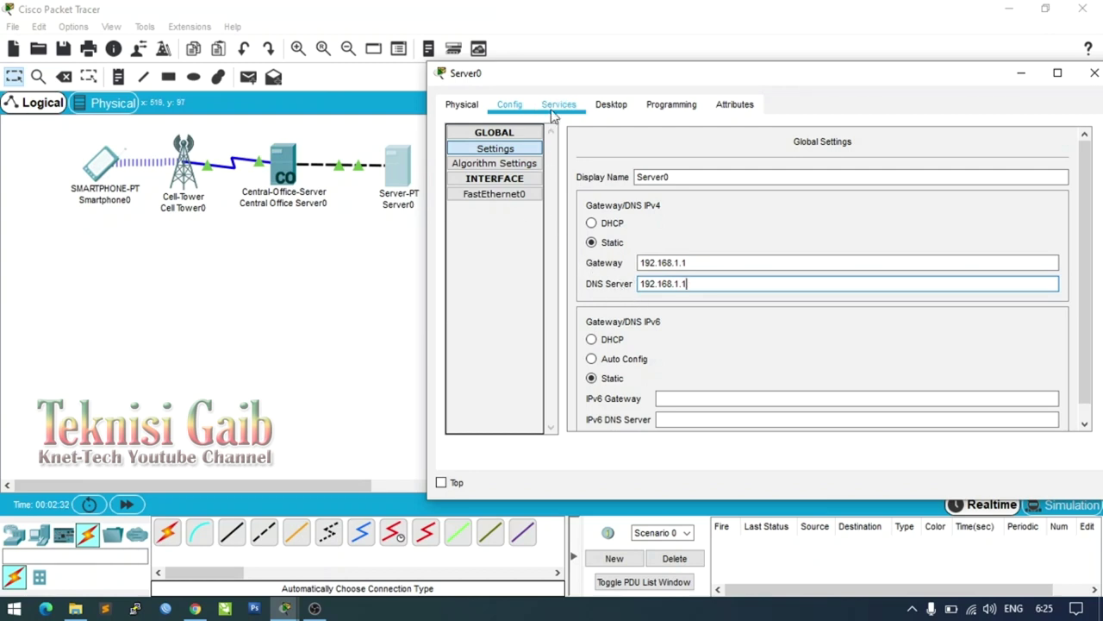
# Turn on Server0's DHCP service and set the default gateway of serverPool to 192.168.1.1.
pyautogui.click(555, 114)
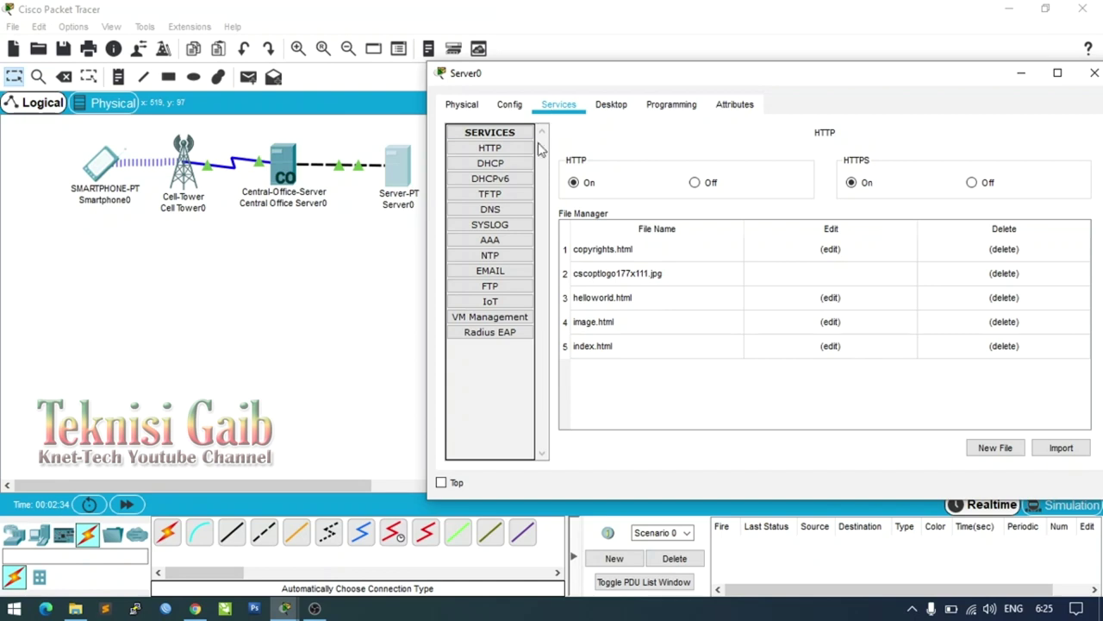
pyautogui.click(509, 163)
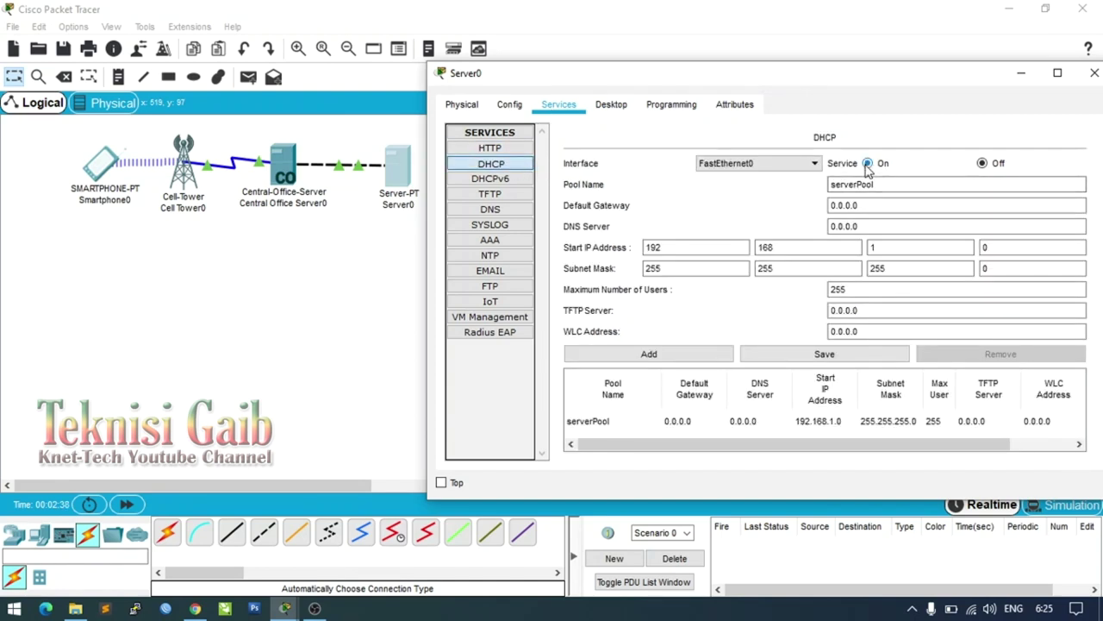
pyautogui.tripleClick(875, 205)
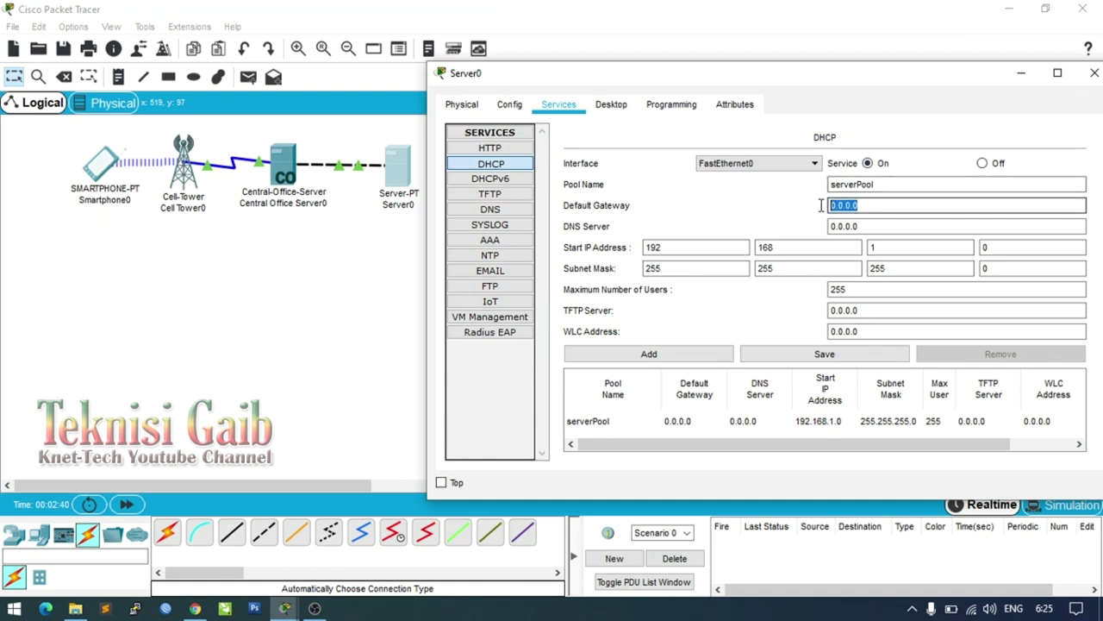
pyautogui.rightClick(864, 209)
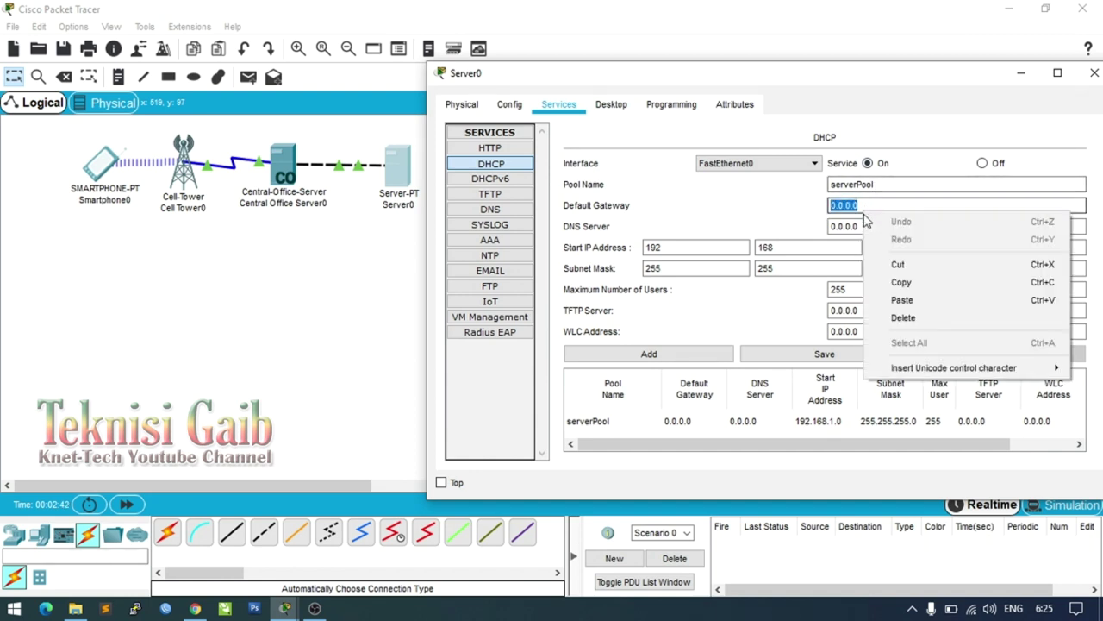
pyautogui.click(909, 298)
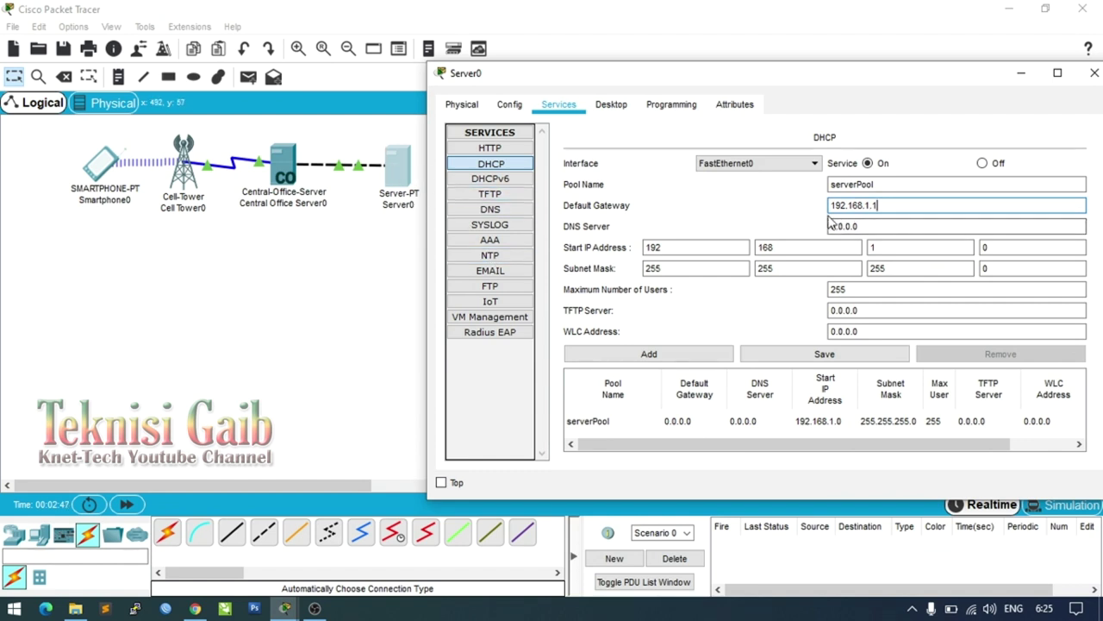
# Set the DNS server of the DHCP pool serverPool to 192.168.1.1.
pyautogui.click(879, 224)
pyautogui.doubleClick(858, 224)
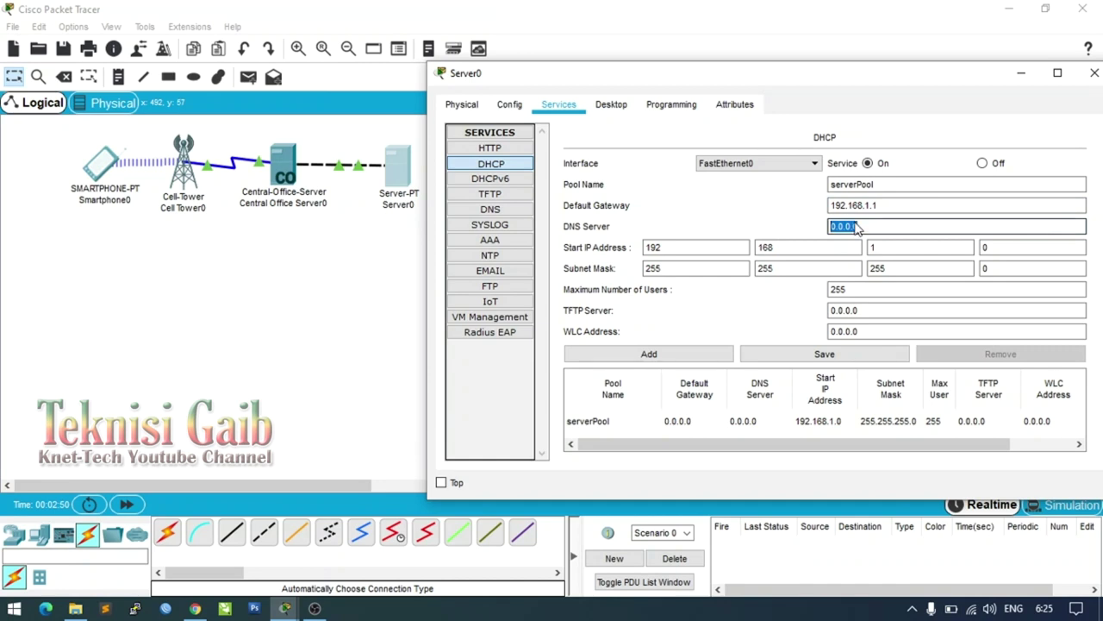
pyautogui.rightClick(857, 226)
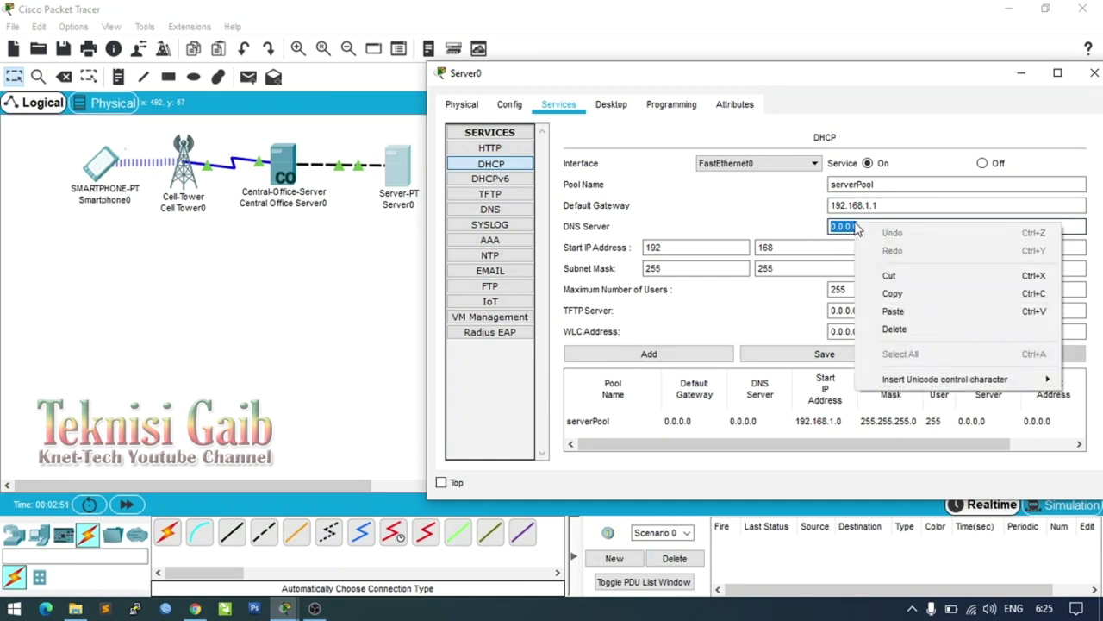
pyautogui.click(893, 312)
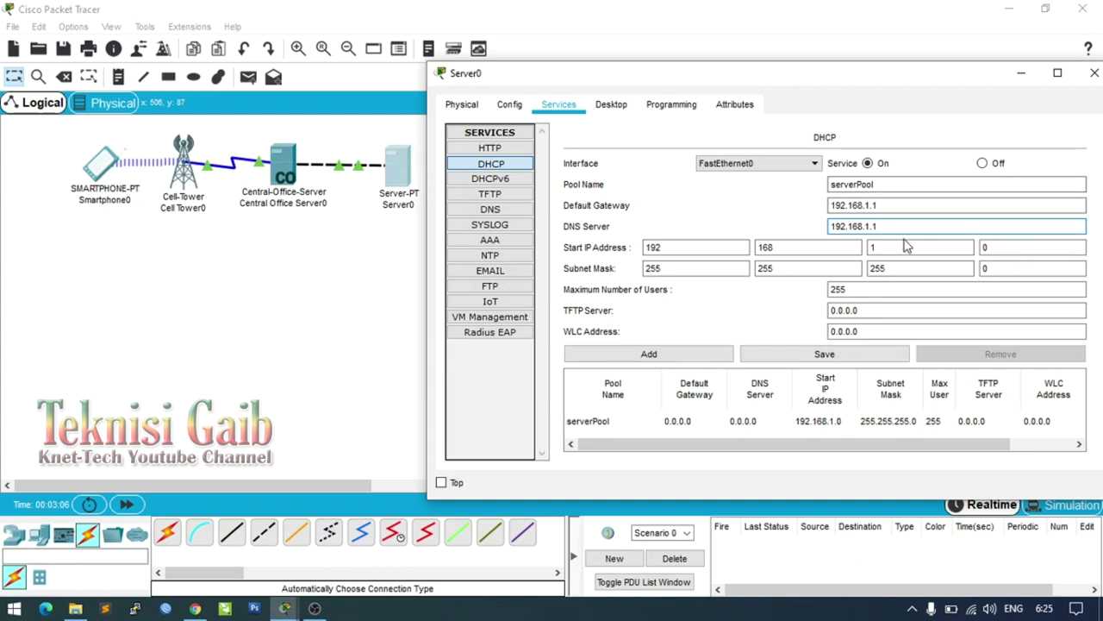
# Set serverPool's start IP address to 192.168.1.15 and save the DHCP pool.
pyautogui.doubleClick(986, 247)
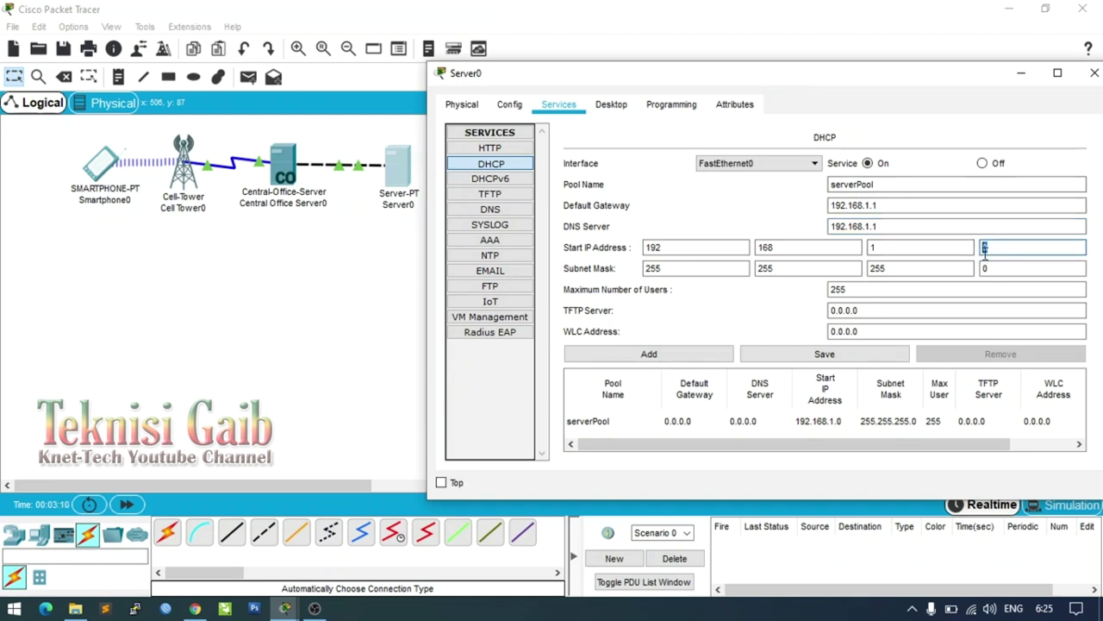
pyautogui.write('15')
pyautogui.click(869, 360)
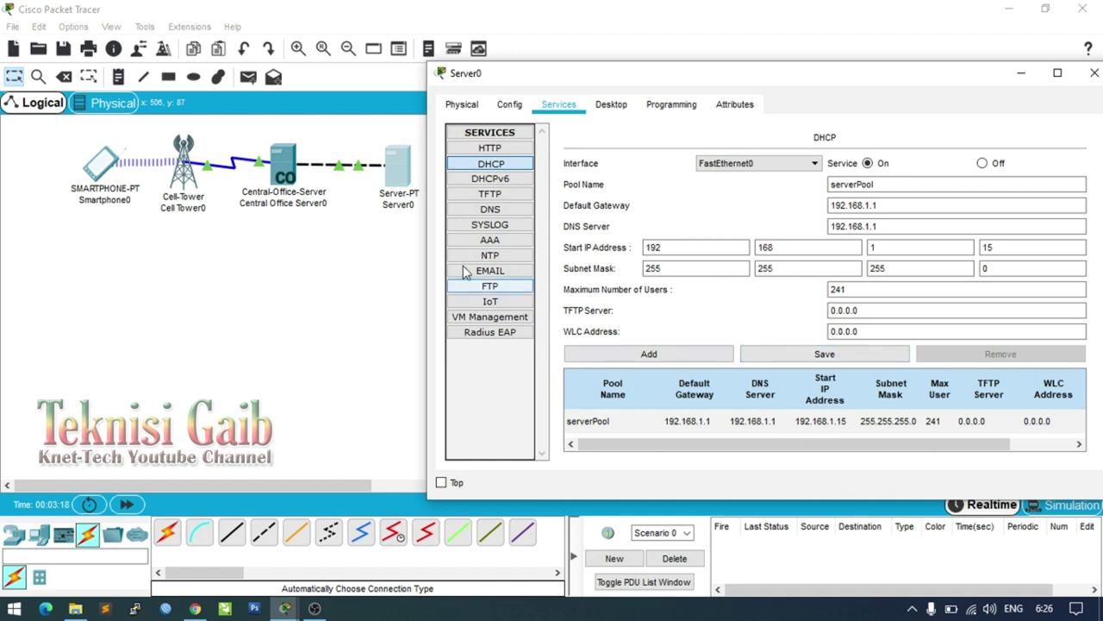
# Replace the centered heading text in the HTTP service's index.html with "SIMULASI JARINGAN SELULER BY De Tutorials" and save, overwriting the existing file.
pyautogui.click(500, 151)
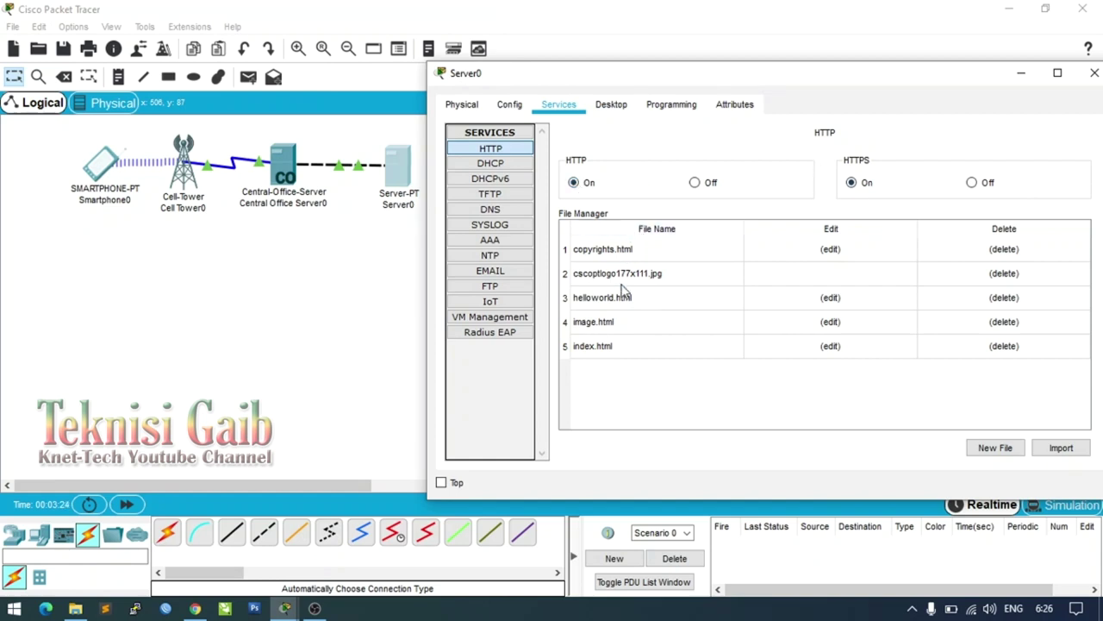
pyautogui.click(608, 348)
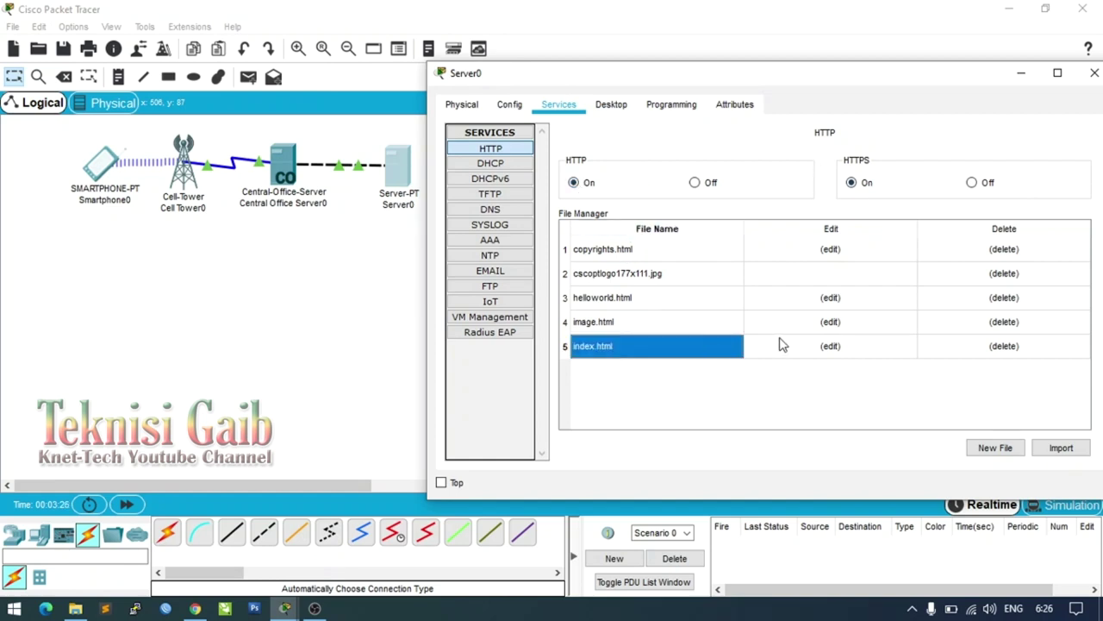
pyautogui.click(832, 346)
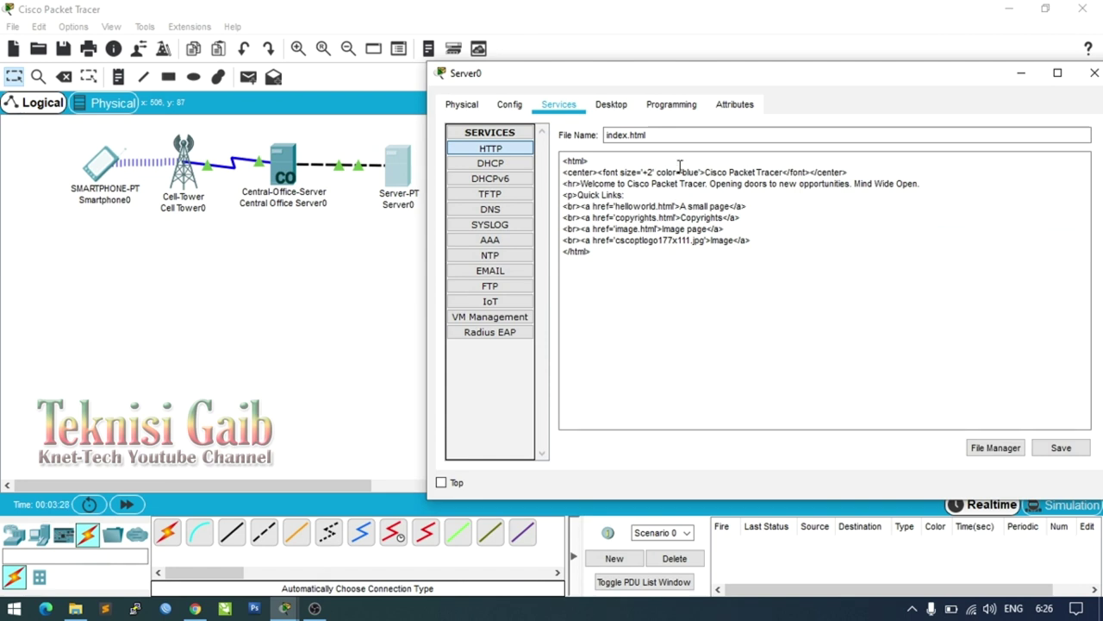
pyautogui.moveTo(707, 173); pyautogui.dragTo(799, 169)
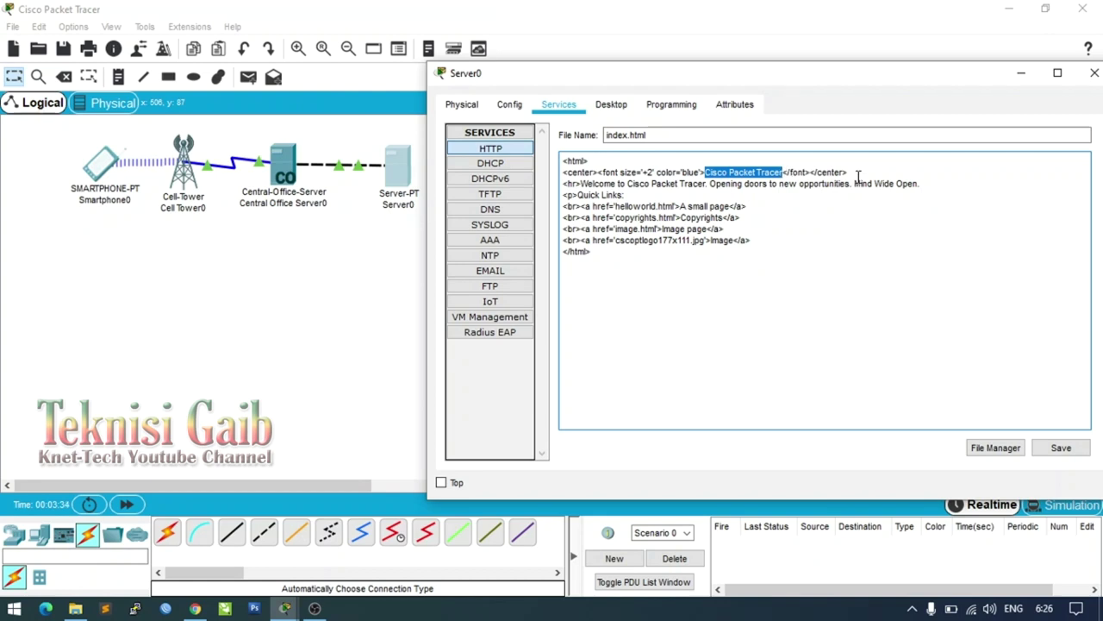
pyautogui.write('SIMU')
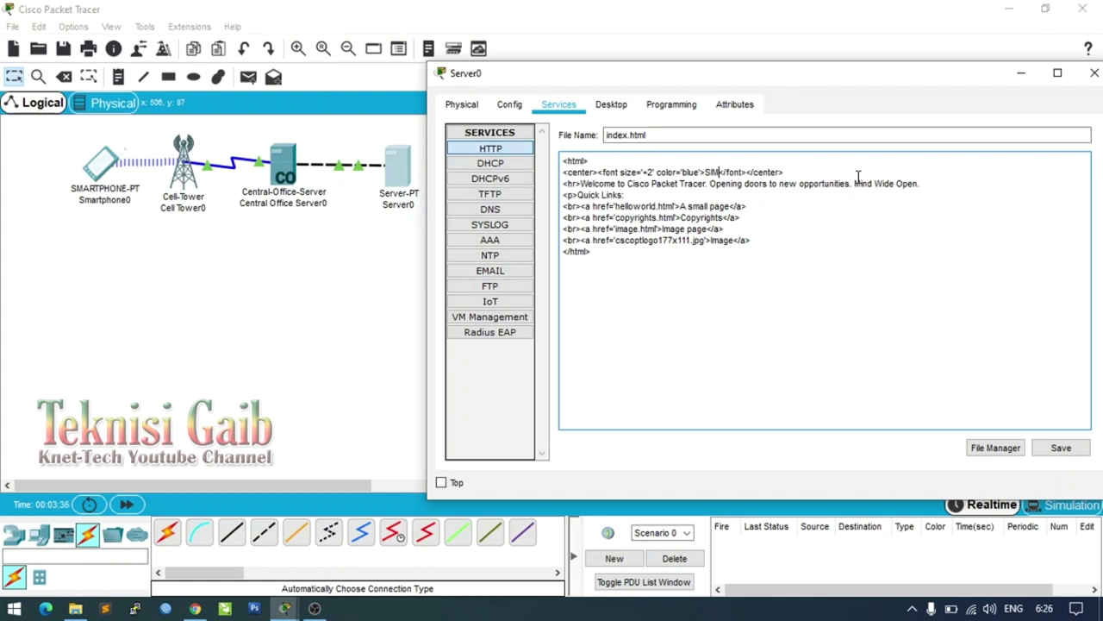
pyautogui.write('L')
pyautogui.write('ASI')
pyautogui.write('JARINGAN S')
pyautogui.write('ELULER ')
pyautogui.write('BY')
pyautogui.write(' D')
pyautogui.write('e Tutor')
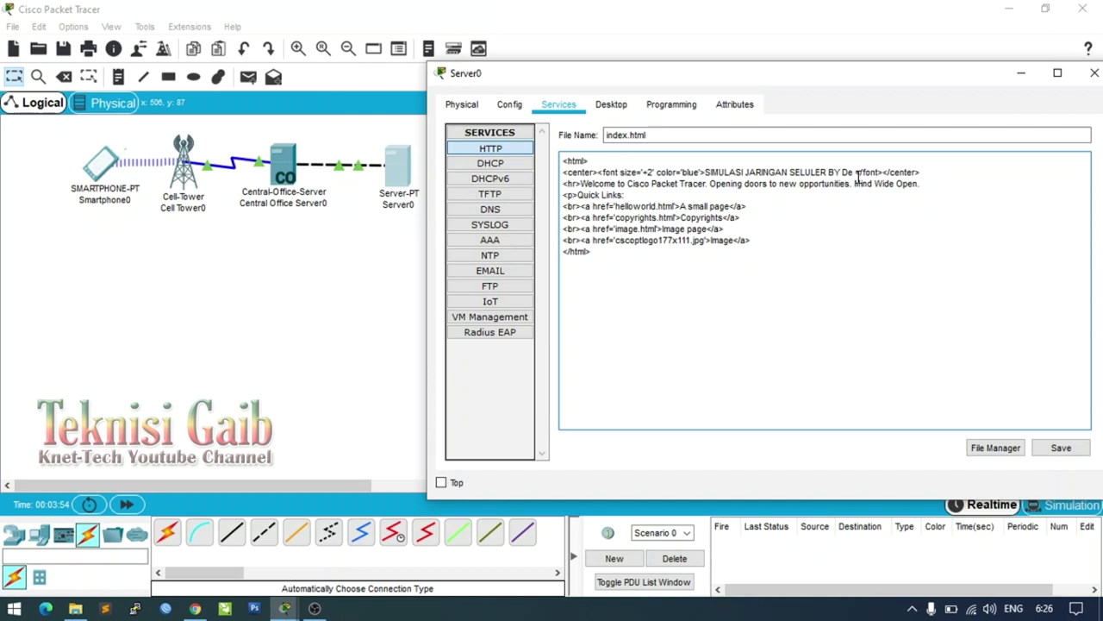
pyautogui.write('ials')
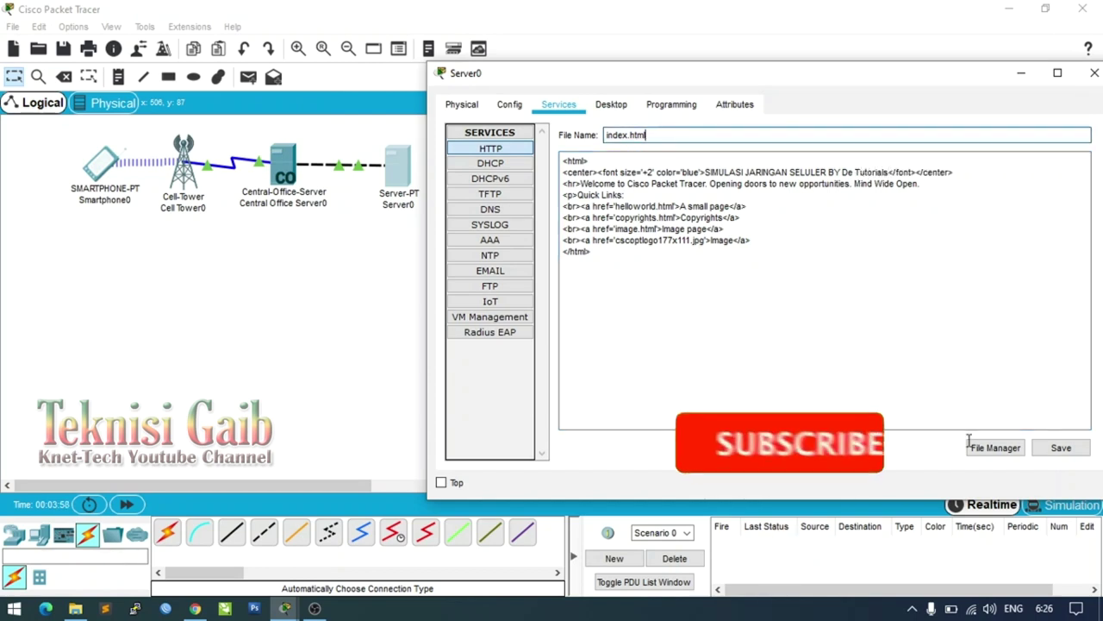
pyautogui.click(1061, 448)
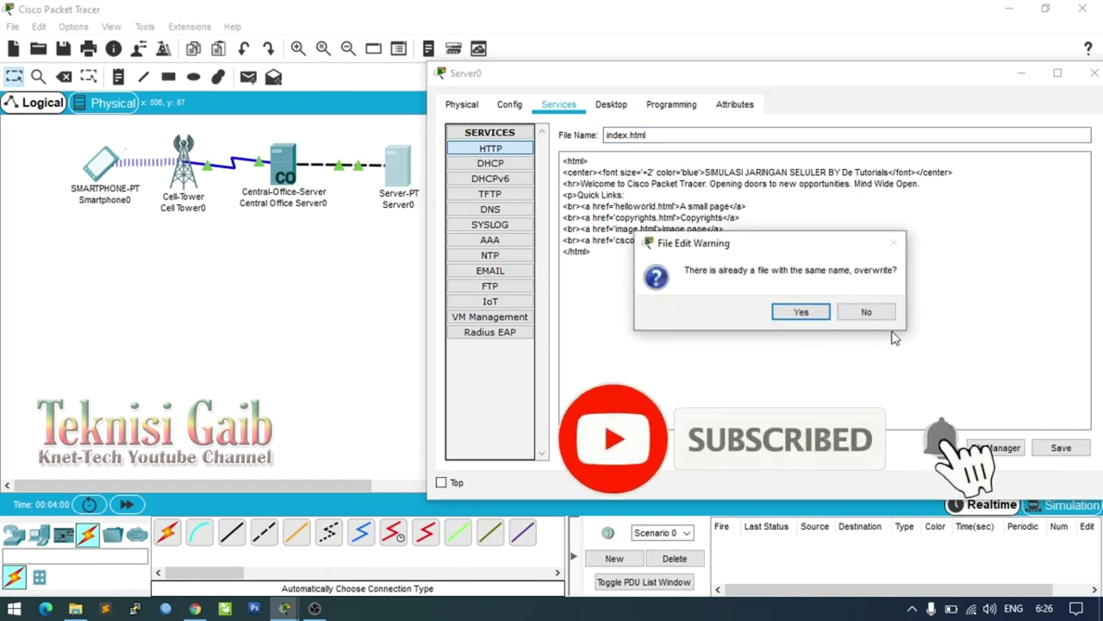
pyautogui.click(798, 313)
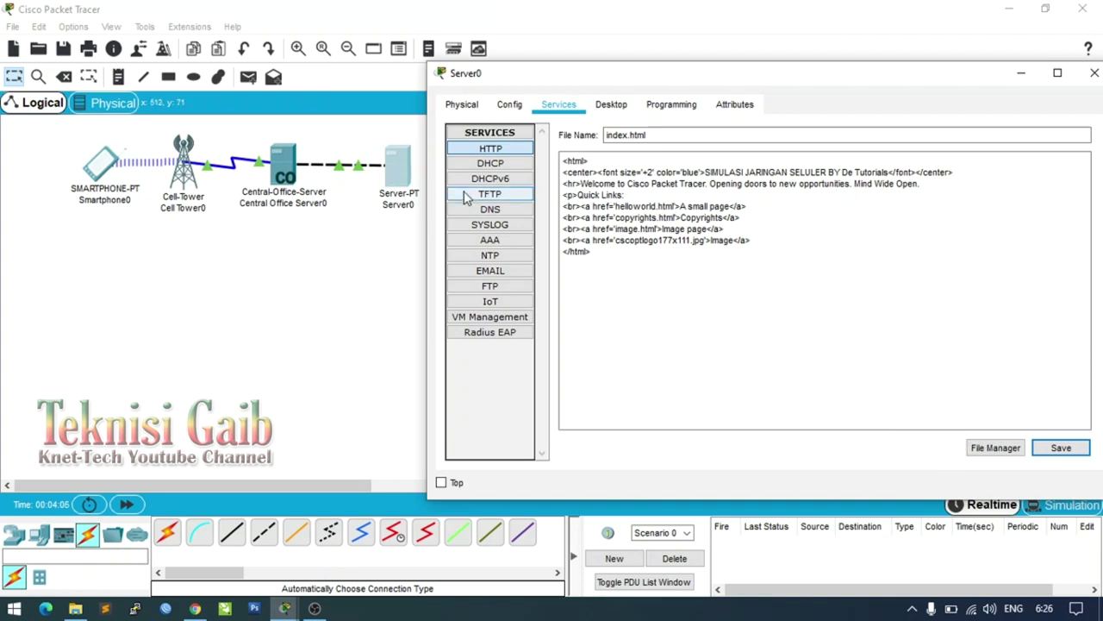
# Turn on Server0's DNS service and add an A record named simulasi.jaringan with address 192.168.1.1.
pyautogui.click(488, 210)
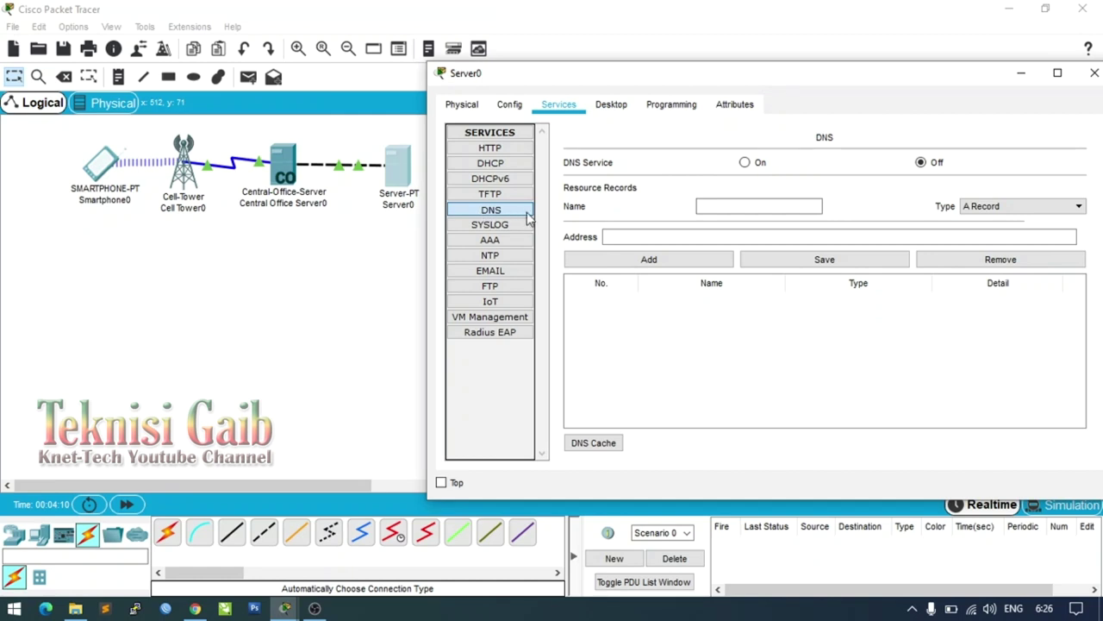
pyautogui.click(744, 164)
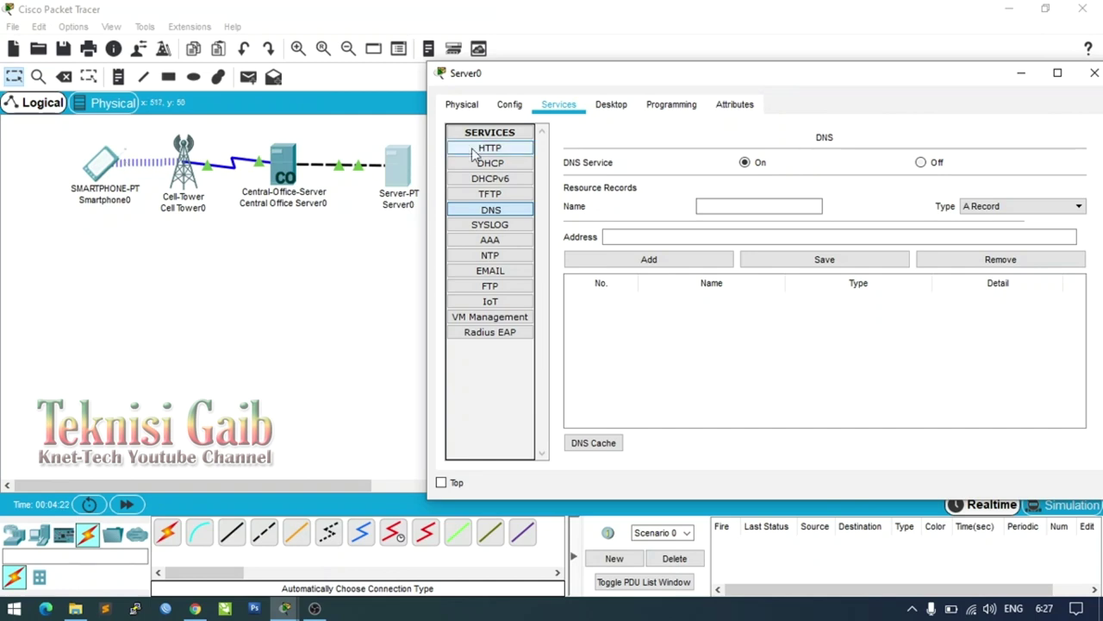
pyautogui.click(751, 205)
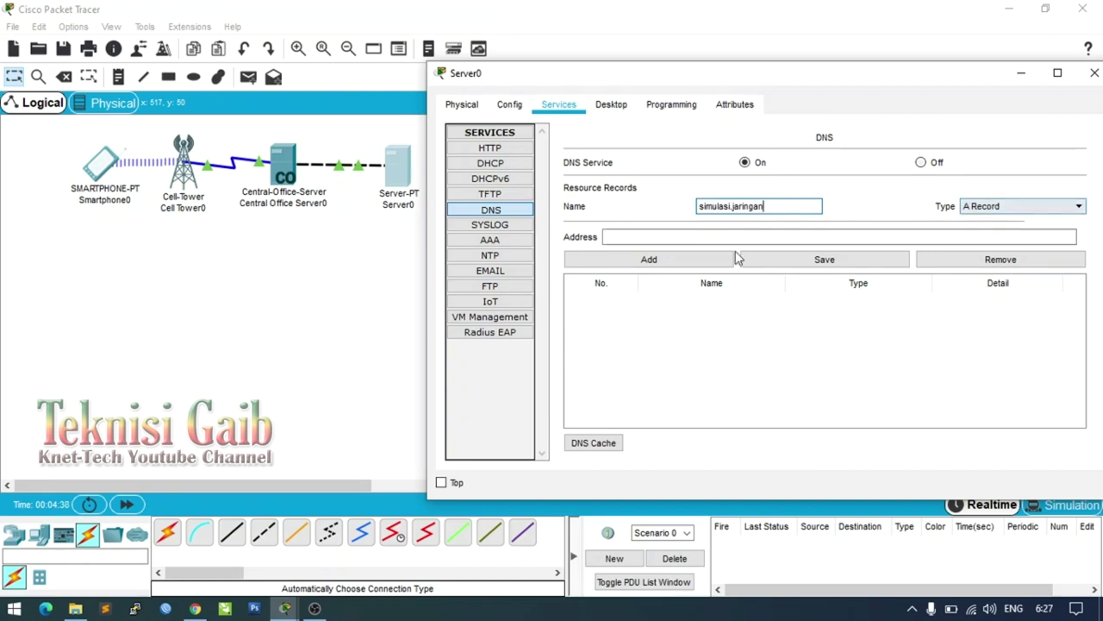
pyautogui.click(614, 237)
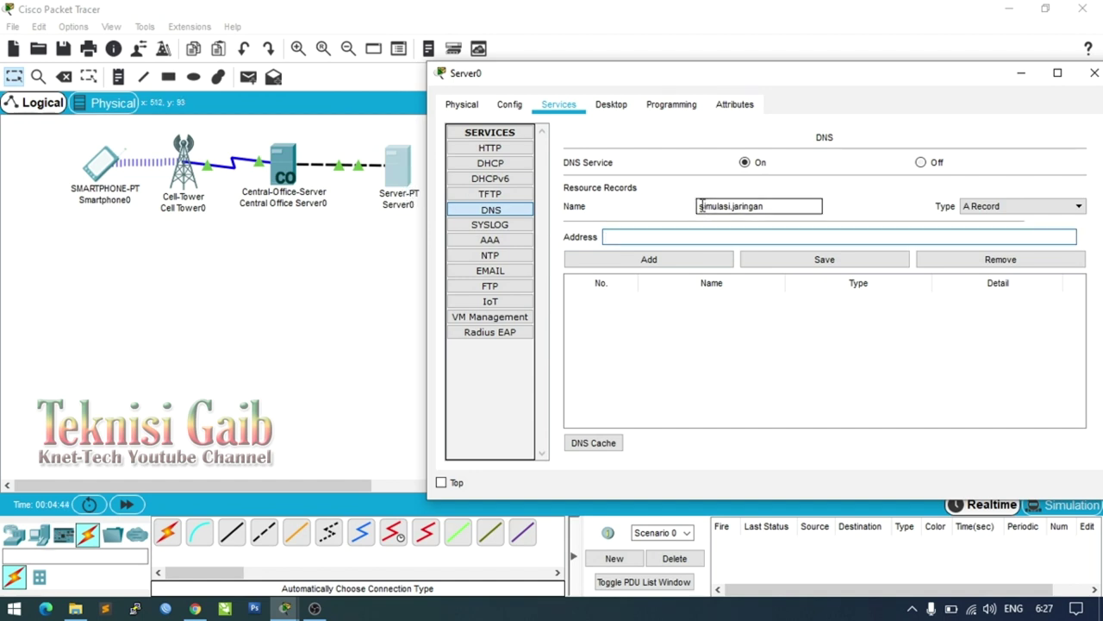
pyautogui.moveTo(700, 206); pyautogui.dragTo(768, 209)
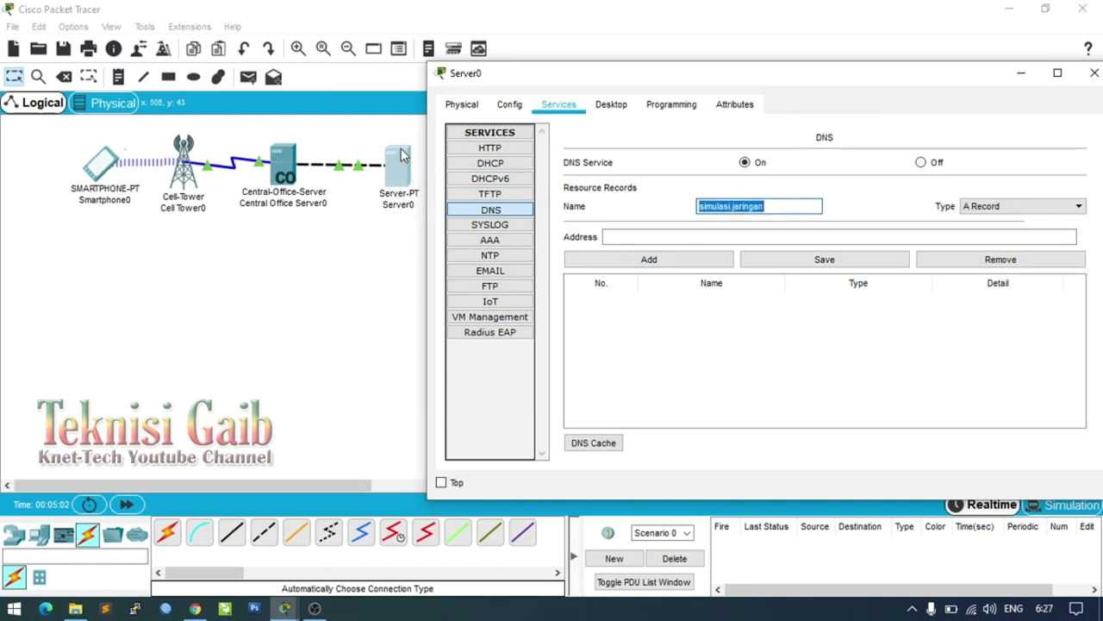
pyautogui.click(644, 236)
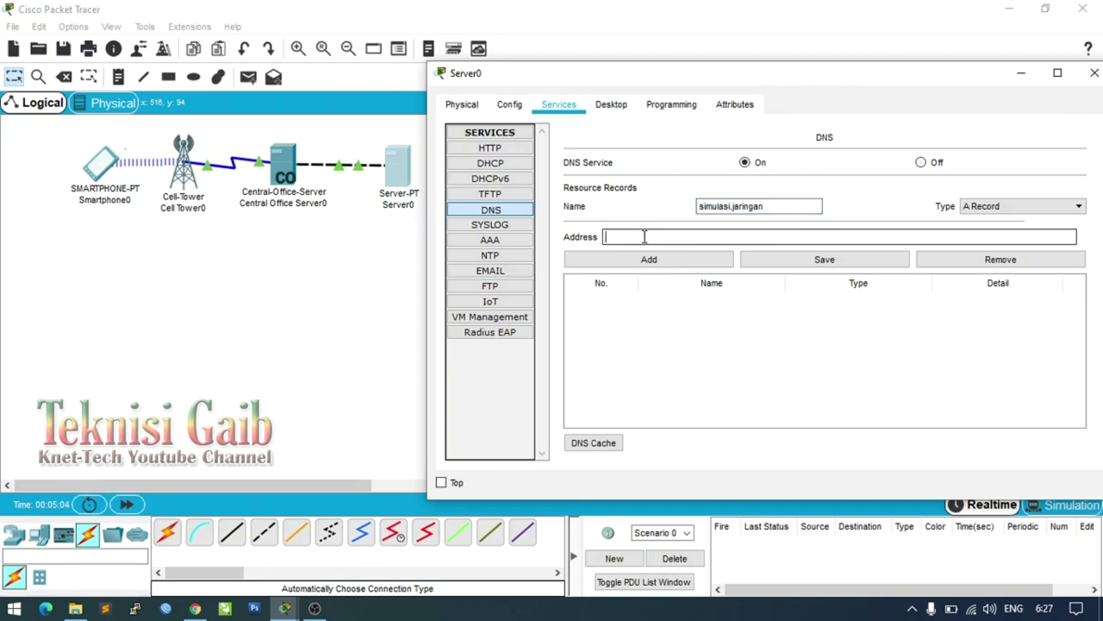
pyautogui.rightClick(644, 236)
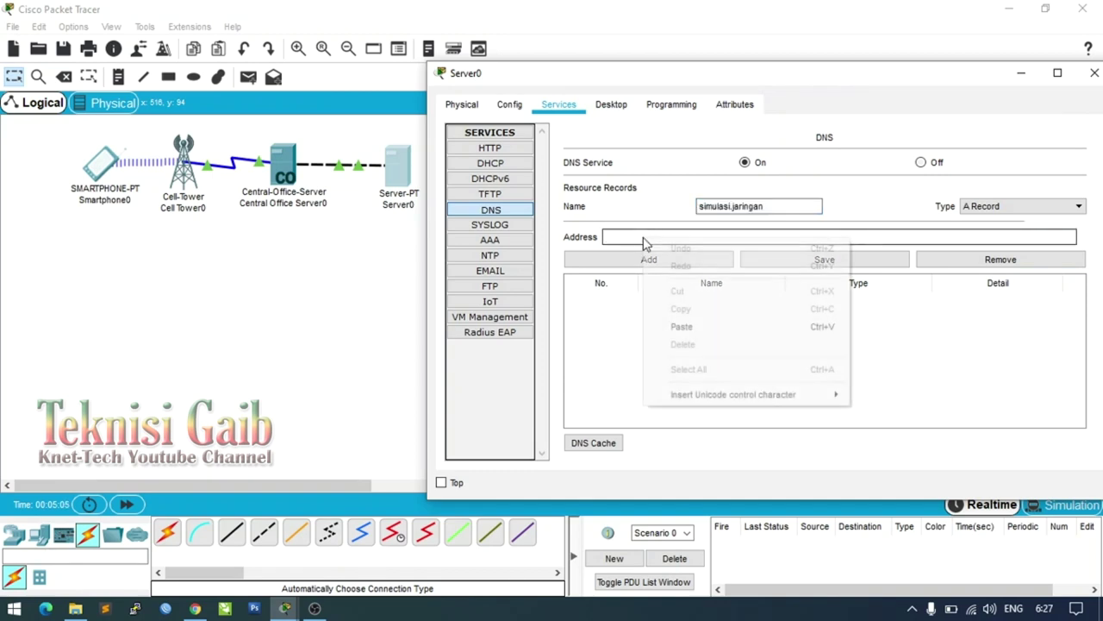
pyautogui.click(687, 324)
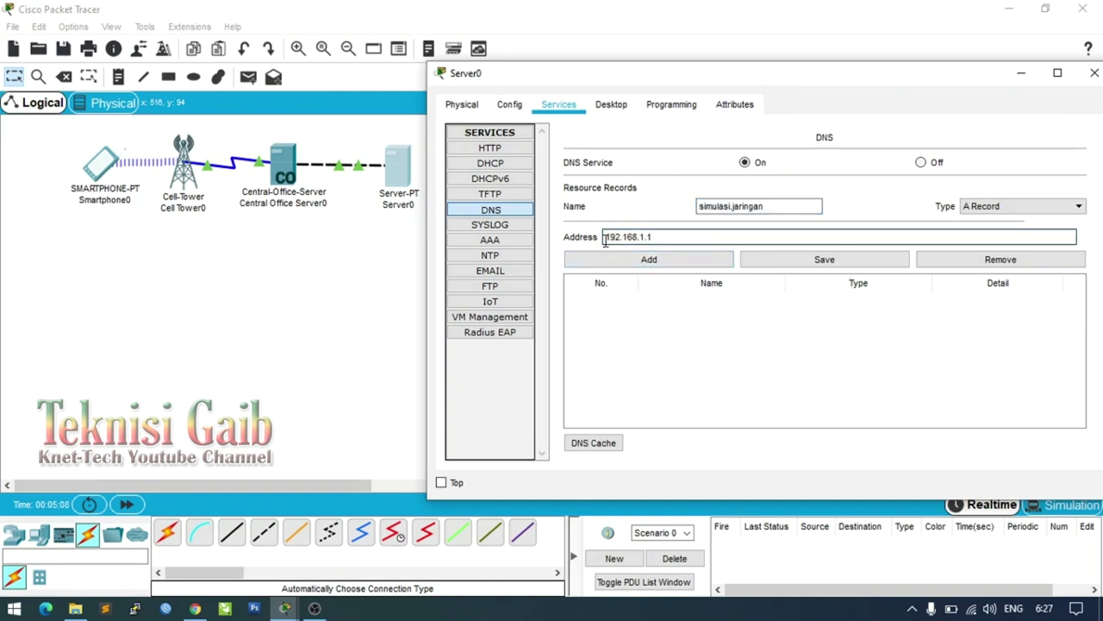
pyautogui.click(649, 260)
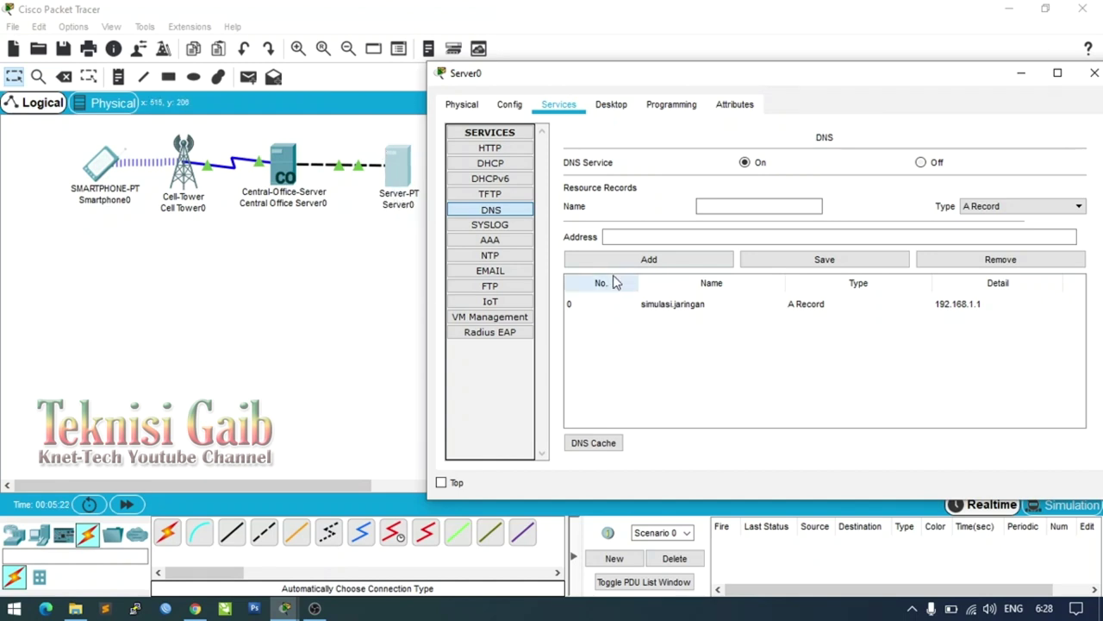
# Leave the DNS record fields empty and close Server0's settings window.
pyautogui.click(720, 206)
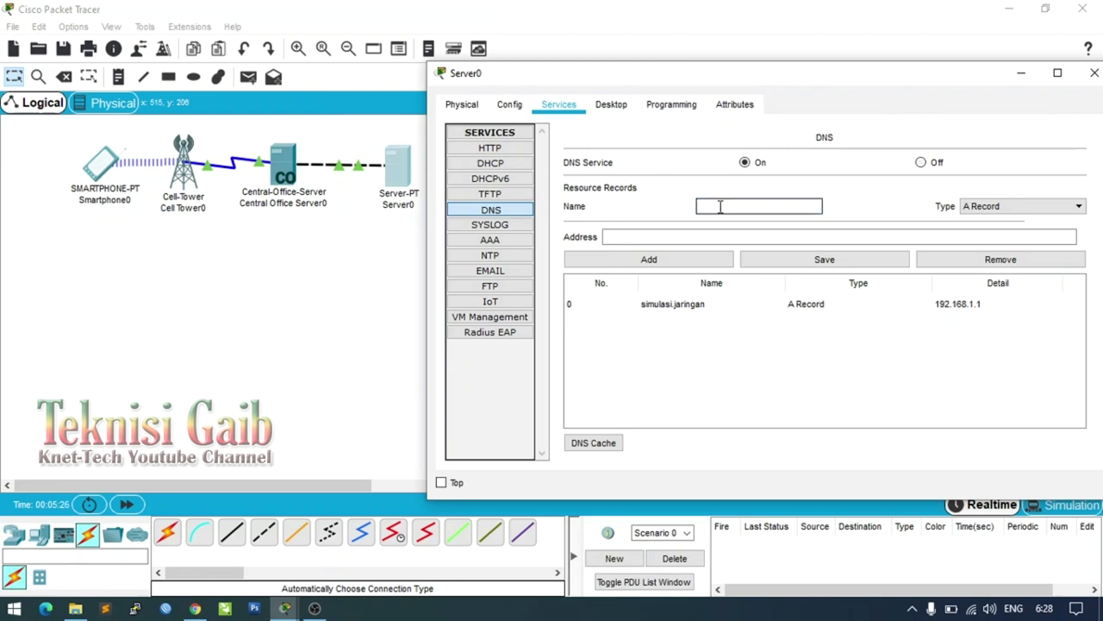
pyautogui.click(711, 237)
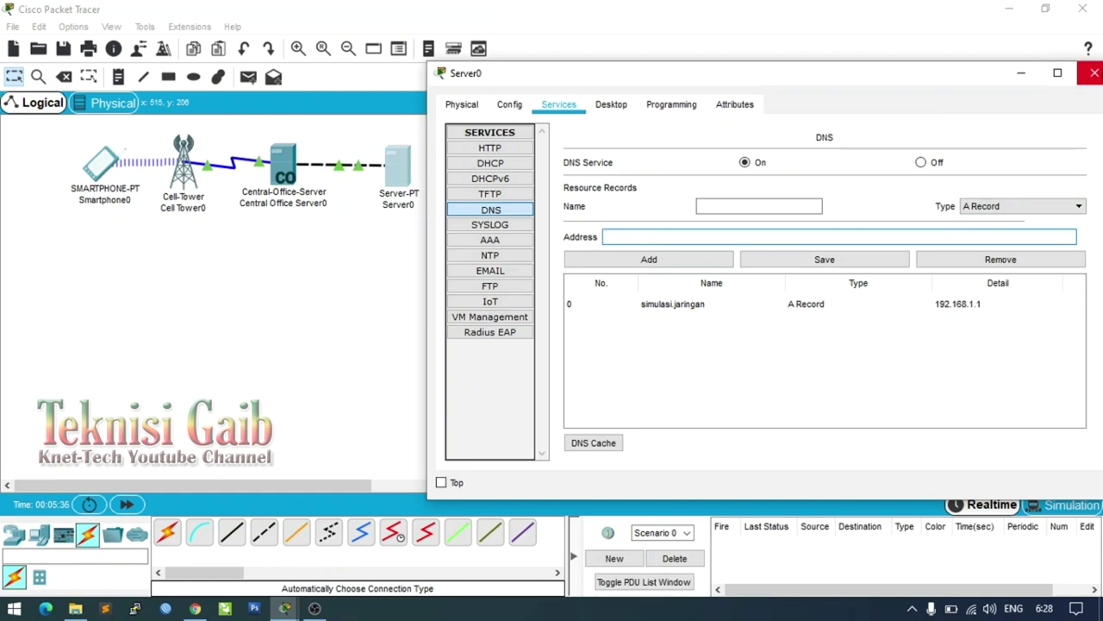
pyautogui.click(1093, 73)
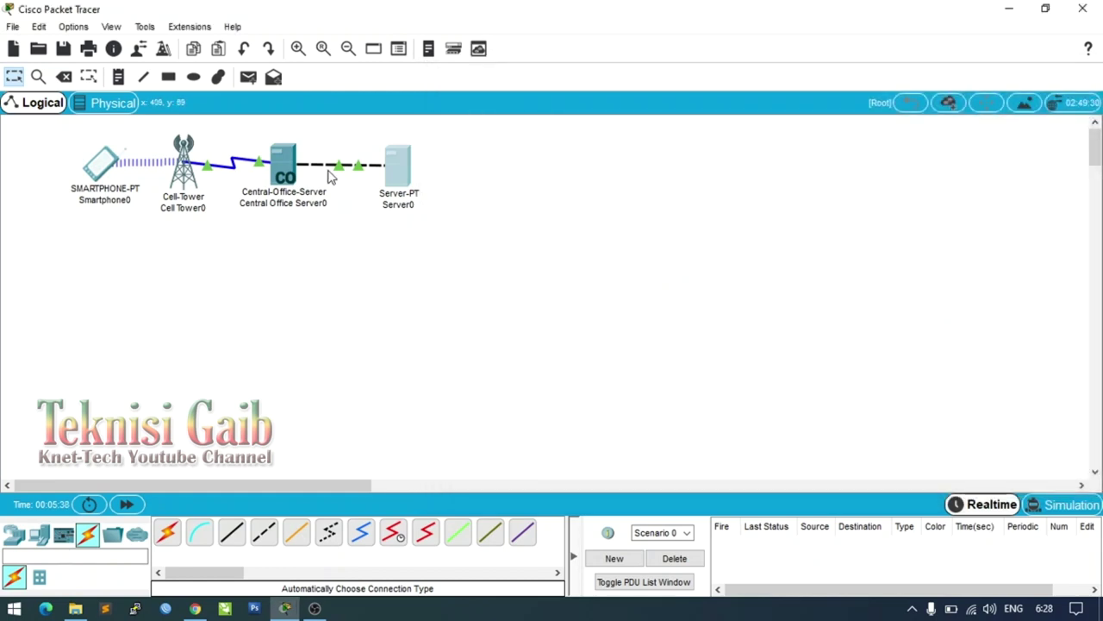
# Examine the IP settings of Central Office Server0's Backbone and Cell Tower interfaces.
pyautogui.moveTo(289, 173)
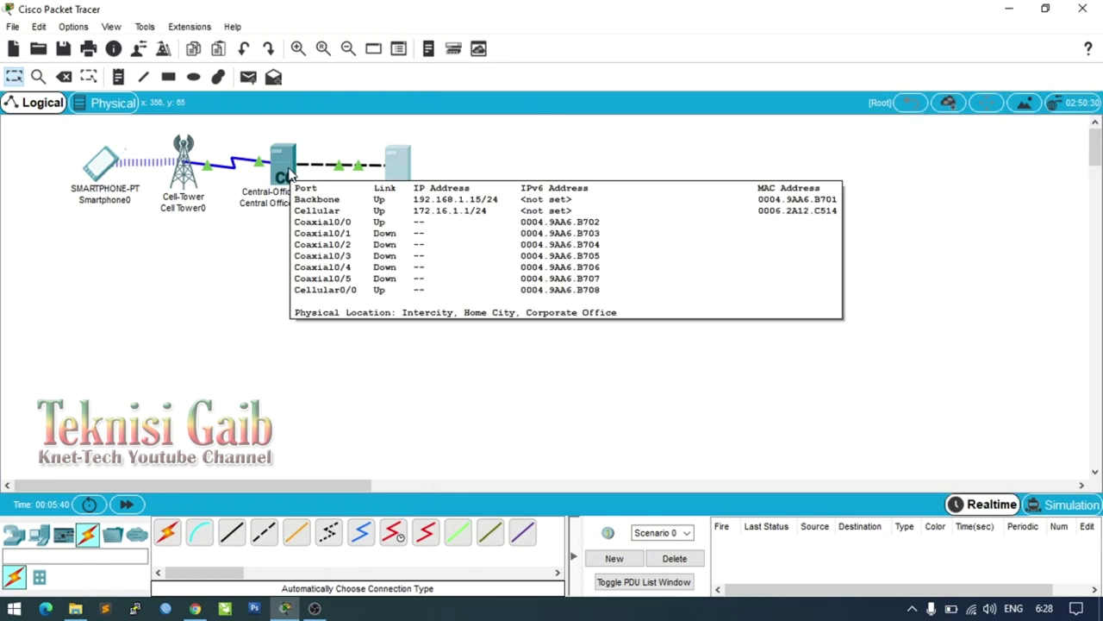
pyautogui.click(284, 168)
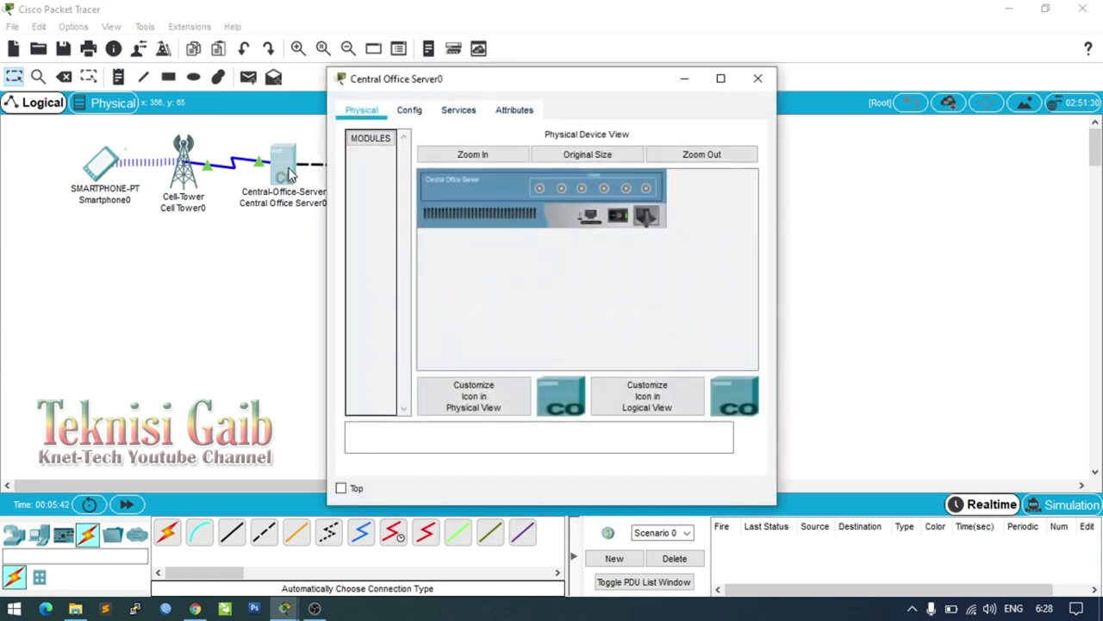
pyautogui.click(411, 122)
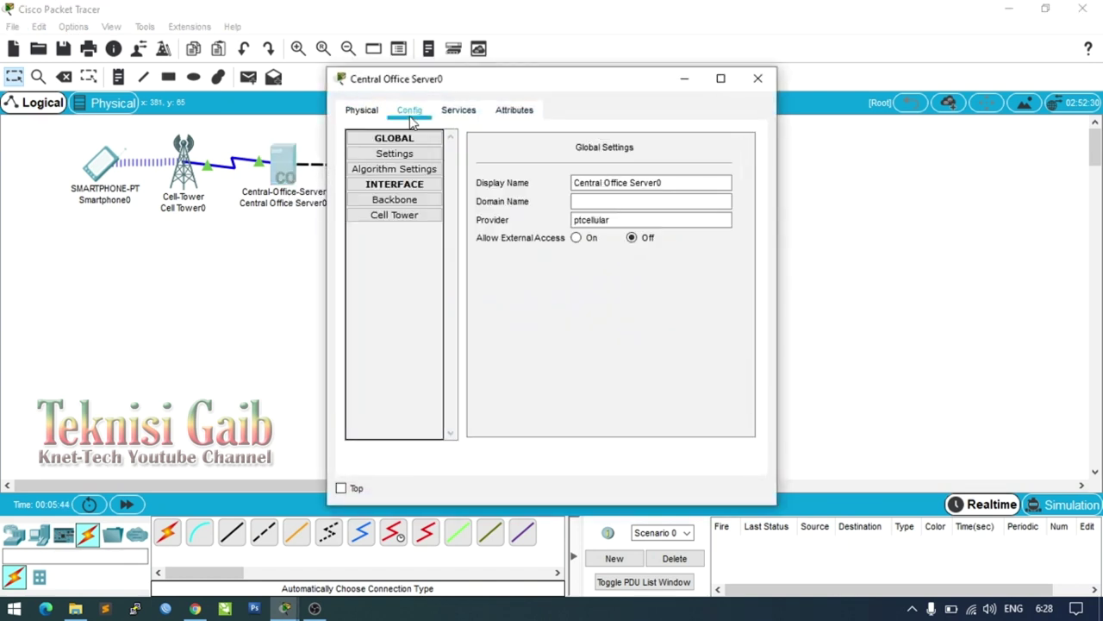
pyautogui.click(399, 201)
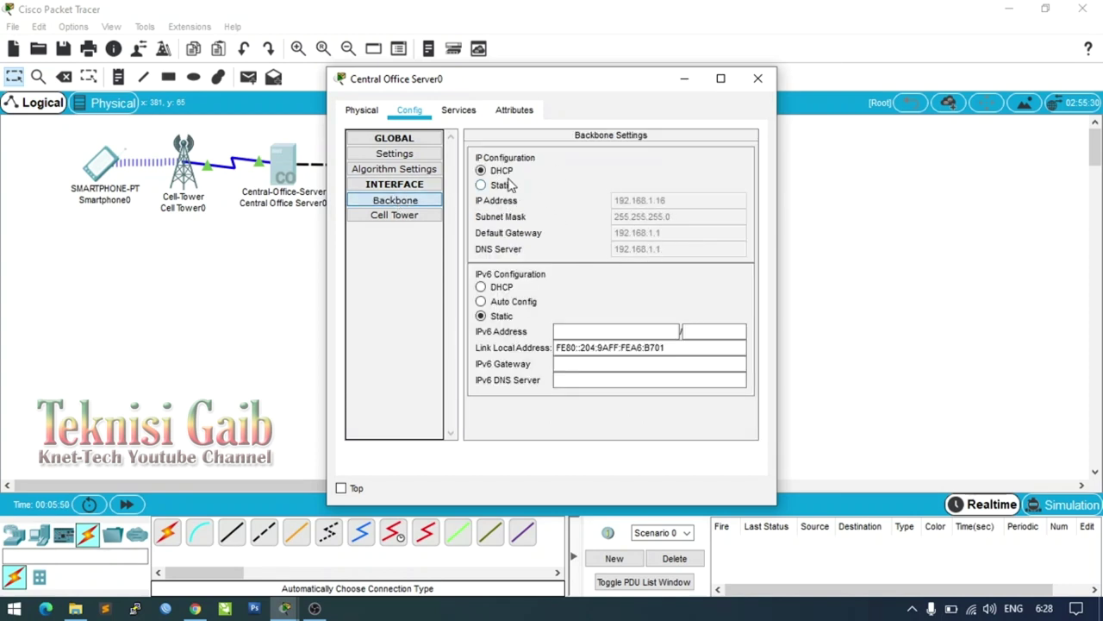
pyautogui.click(420, 208)
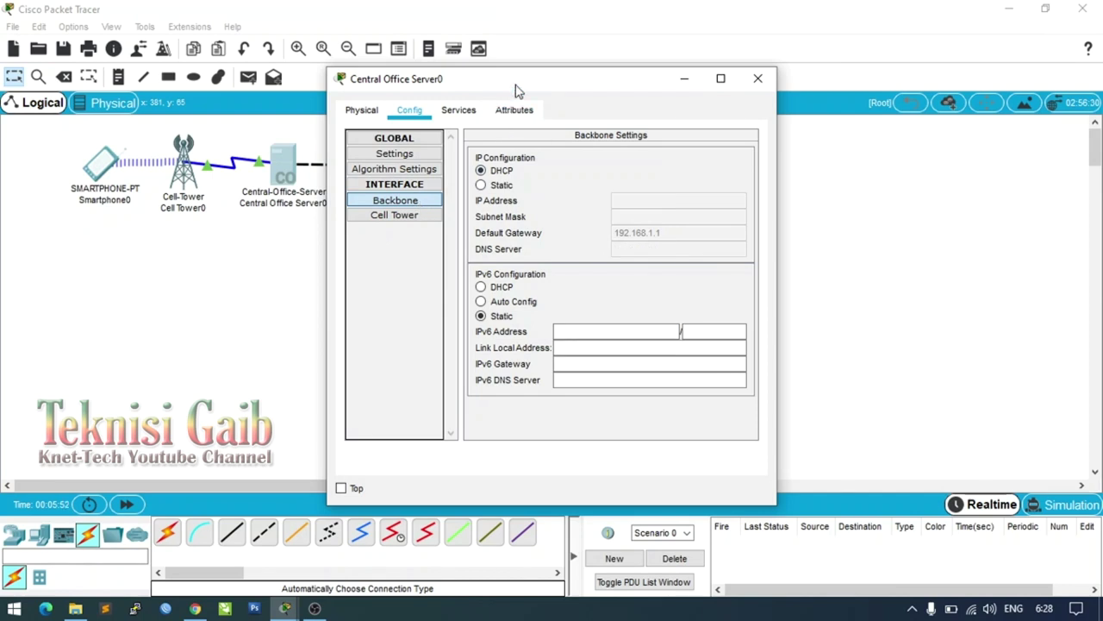
pyautogui.moveTo(517, 89); pyautogui.dragTo(774, 63)
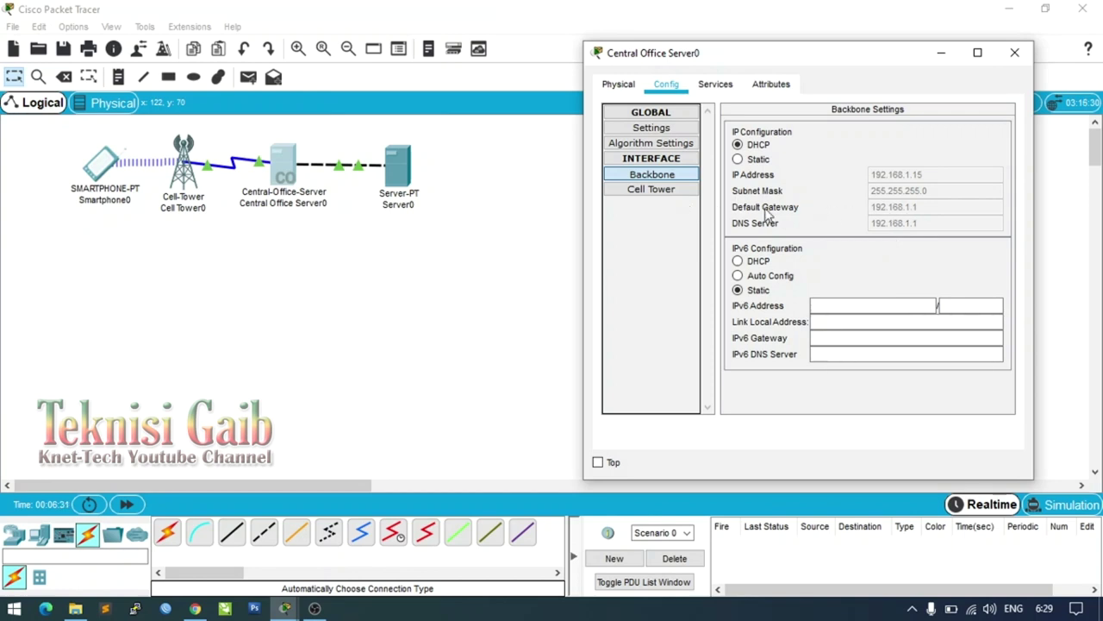
pyautogui.click(666, 192)
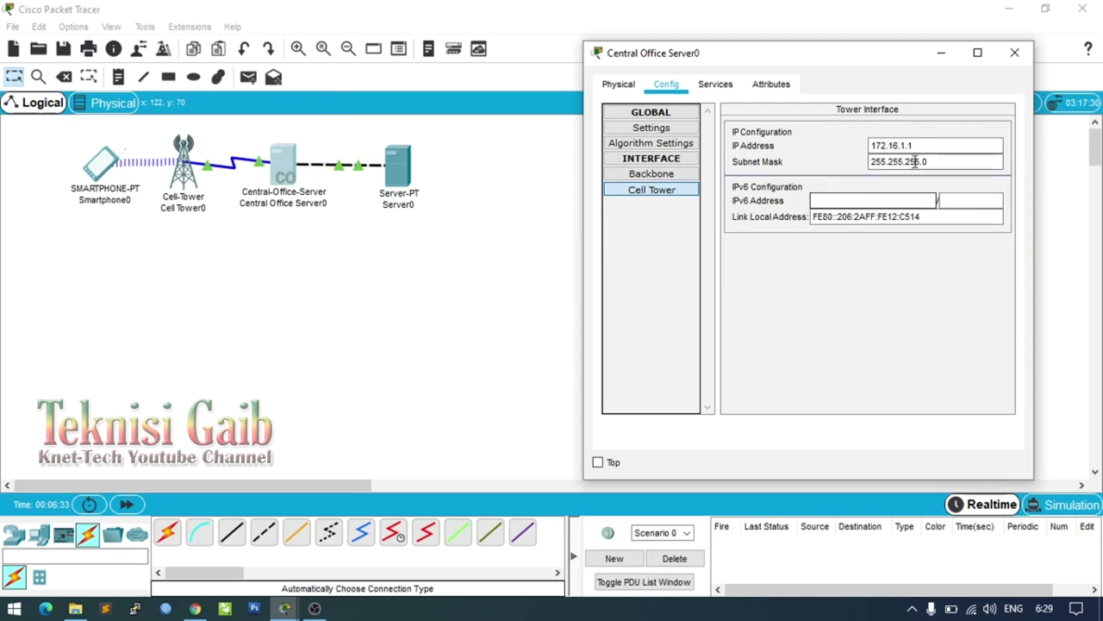
# Set the DNS server in Central Office Server0's DHCP service to 192.168.1.1, save it and close the device window.
pyautogui.click(724, 90)
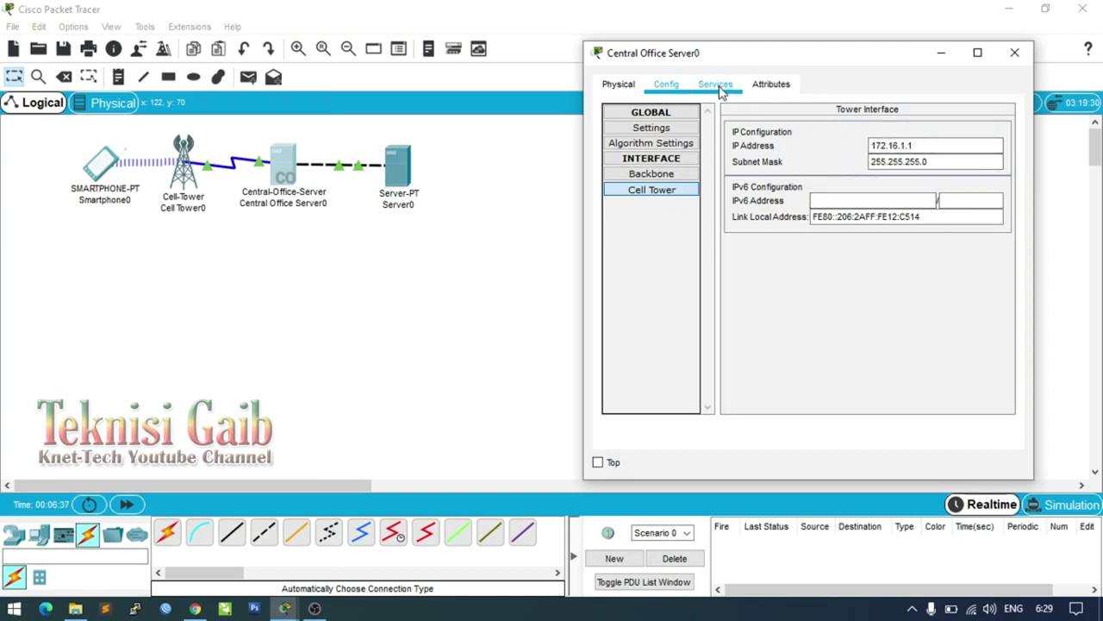
pyautogui.click(719, 92)
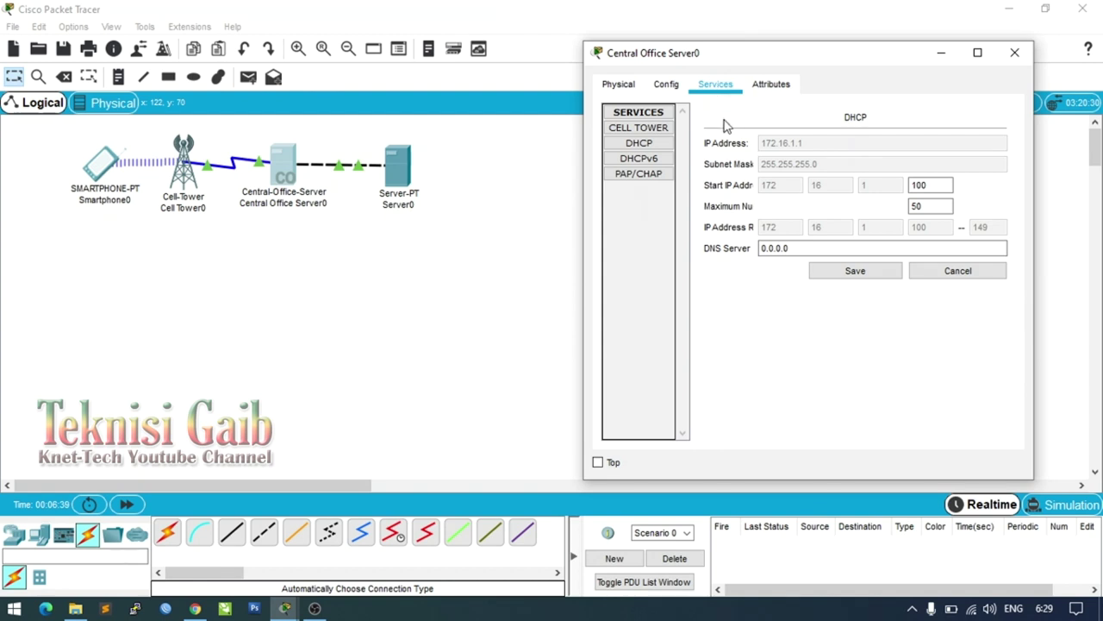
pyautogui.click(663, 131)
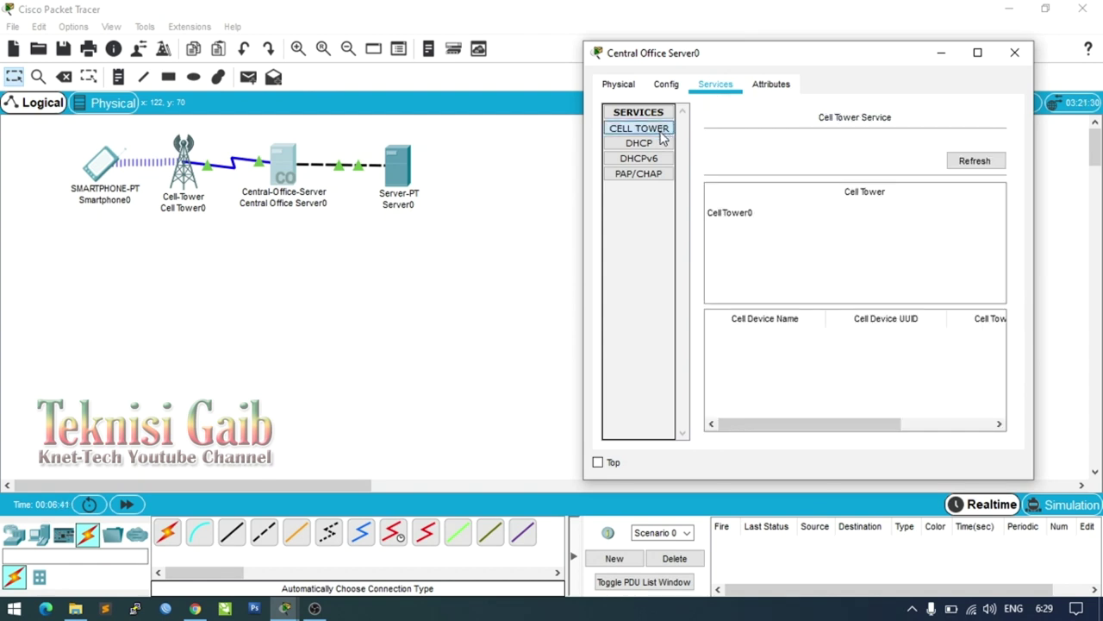
pyautogui.click(659, 143)
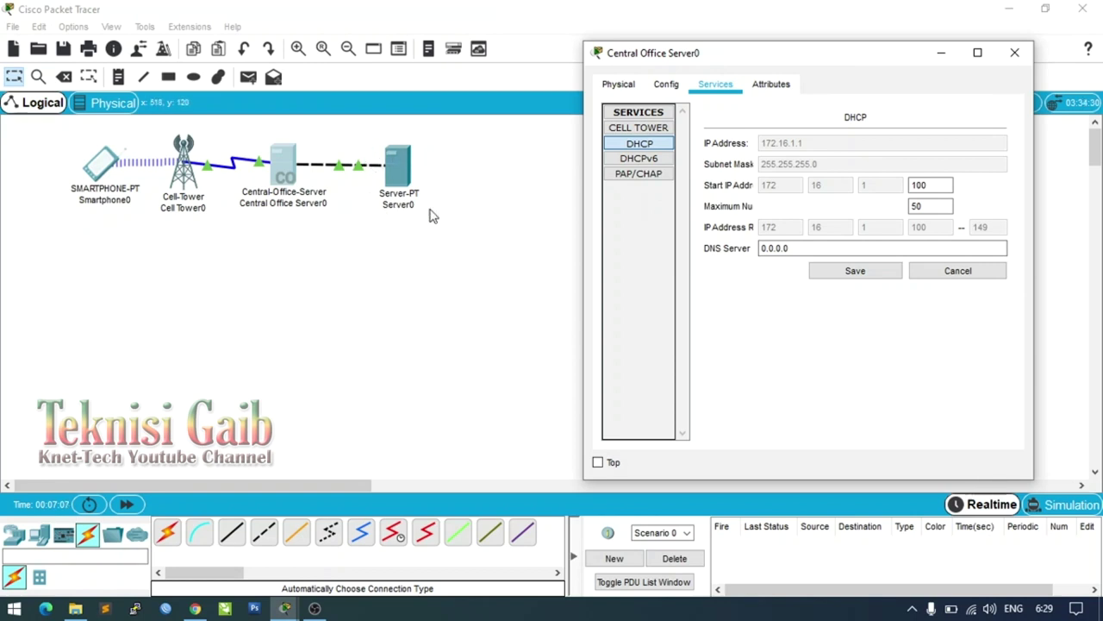
pyautogui.click(800, 249)
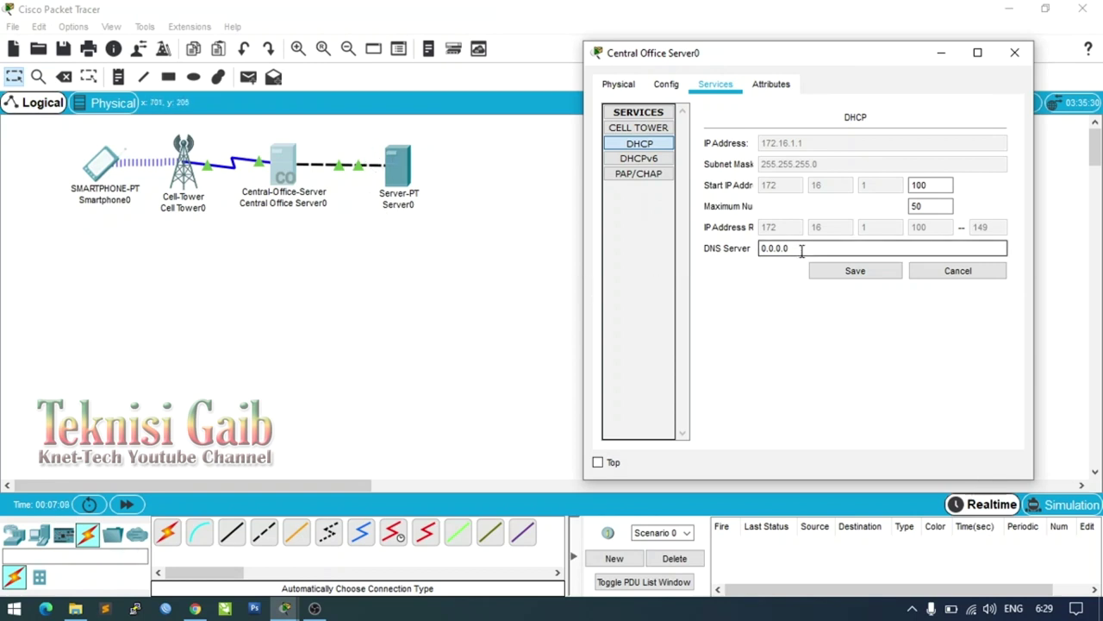
pyautogui.moveTo(818, 249); pyautogui.dragTo(737, 253)
pyautogui.rightClick(774, 248)
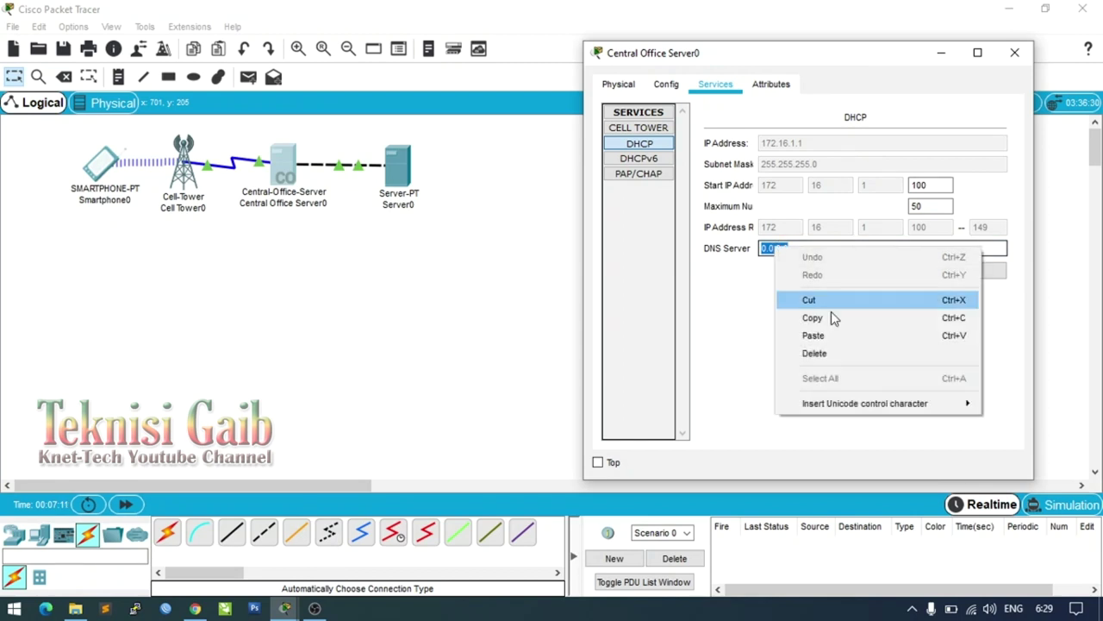
pyautogui.click(834, 330)
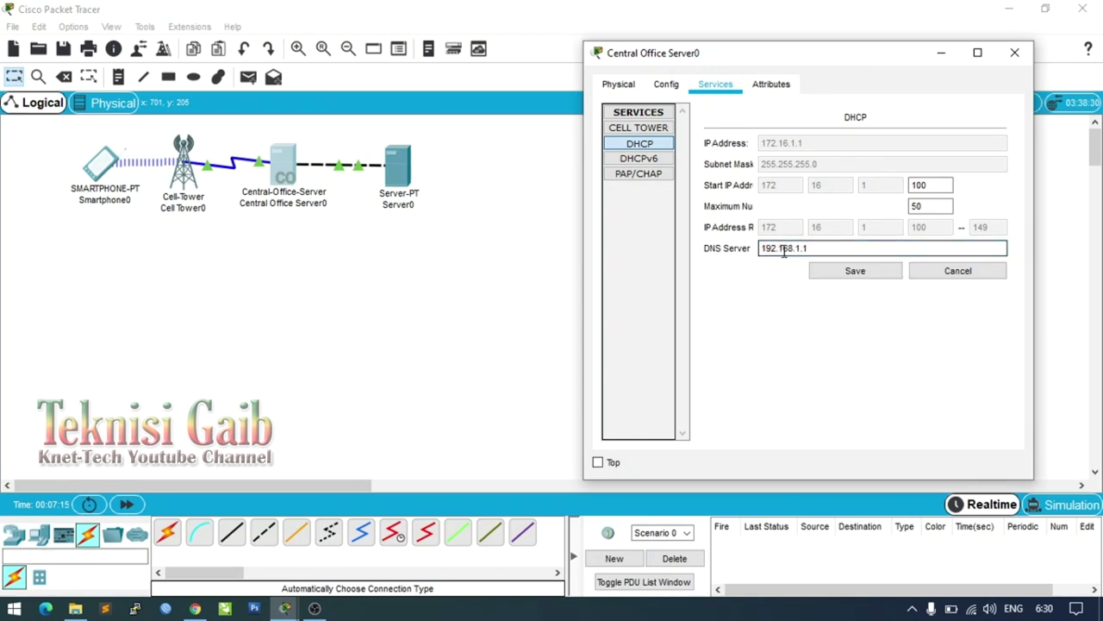
pyautogui.click(856, 272)
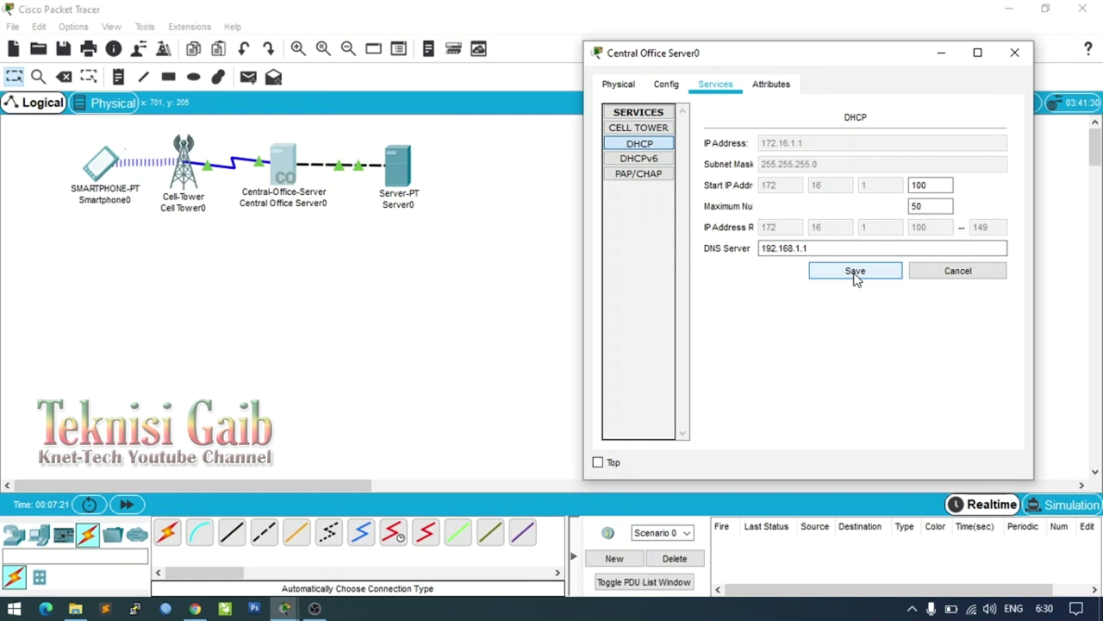
pyautogui.click(1015, 54)
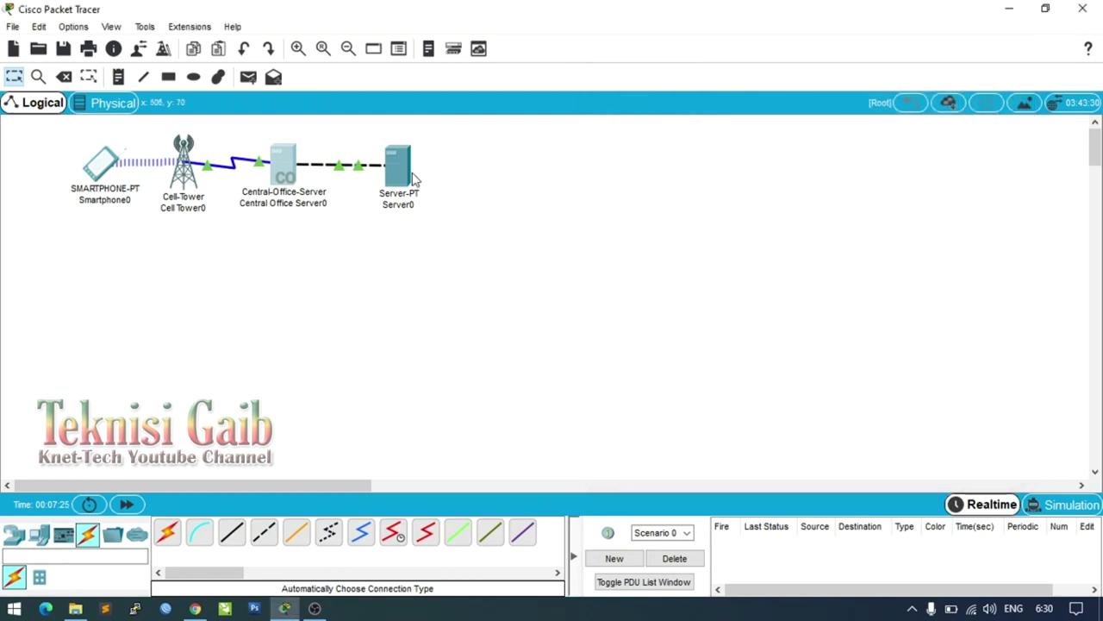
# Open Smartphone0's configuration and move the phone slightly farther away from Cell Tower0 in the topology.
pyautogui.click(101, 171)
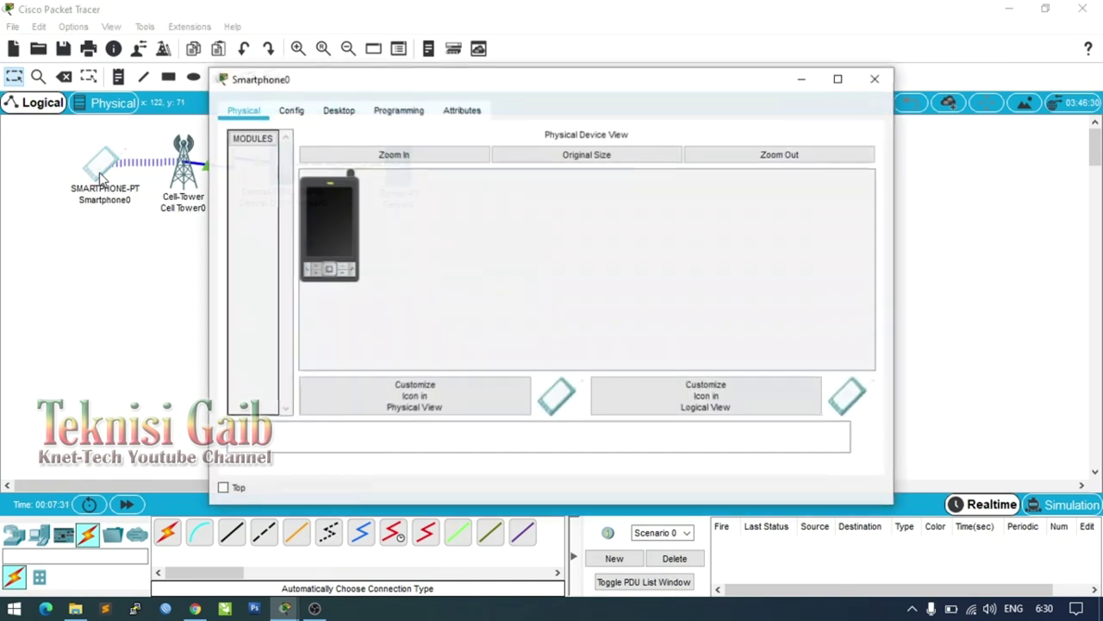
pyautogui.click(291, 110)
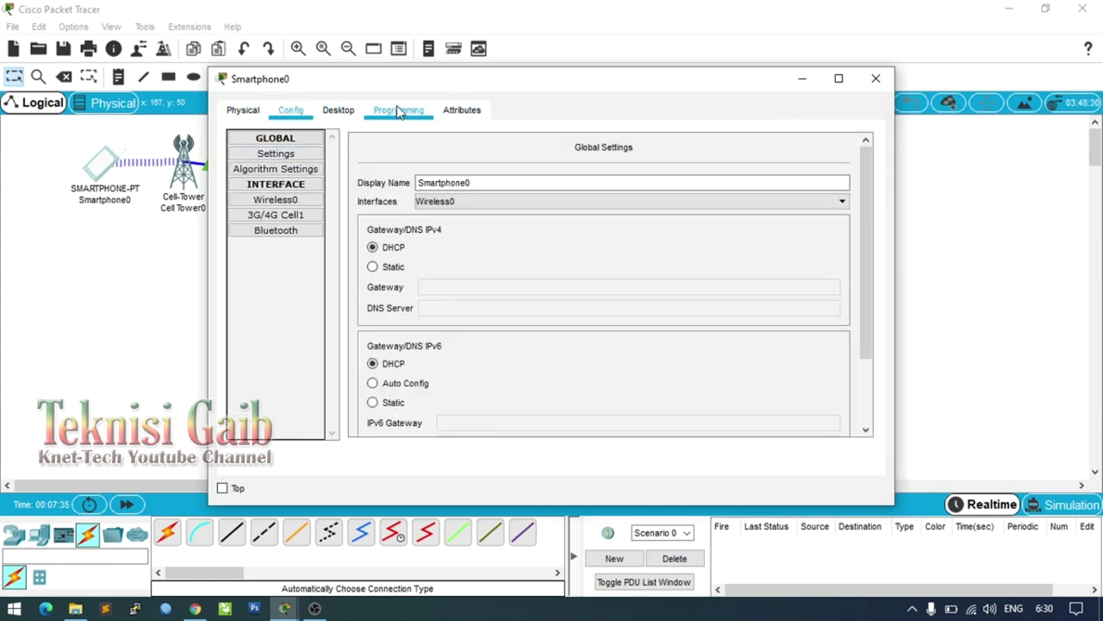
pyautogui.moveTo(401, 88); pyautogui.dragTo(628, 99)
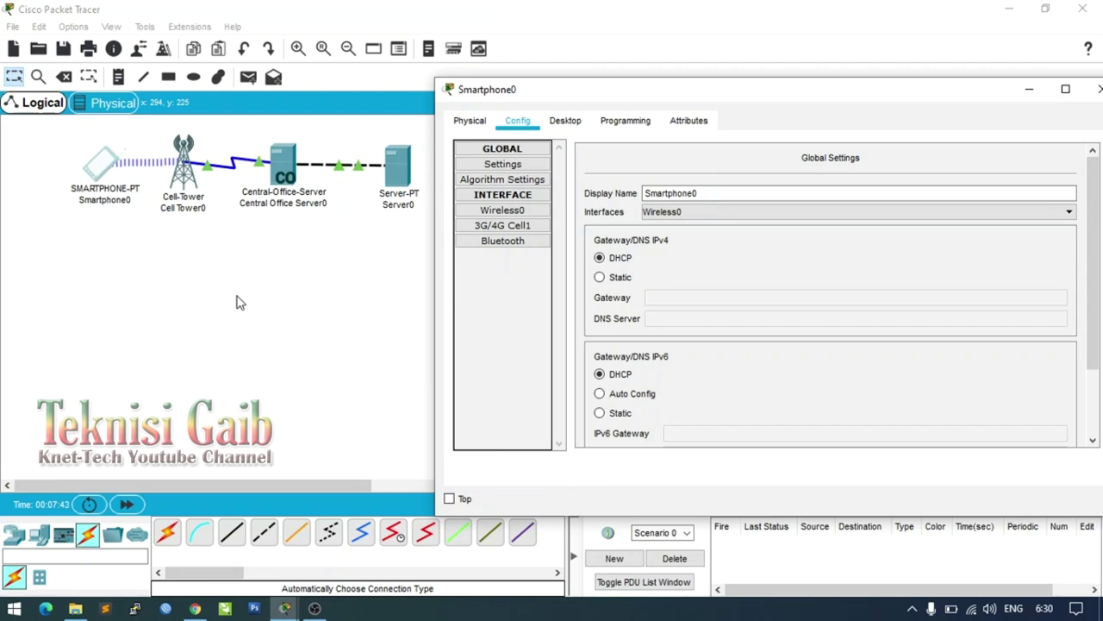
pyautogui.moveTo(97, 169); pyautogui.dragTo(82, 175)
pyautogui.click(84, 176)
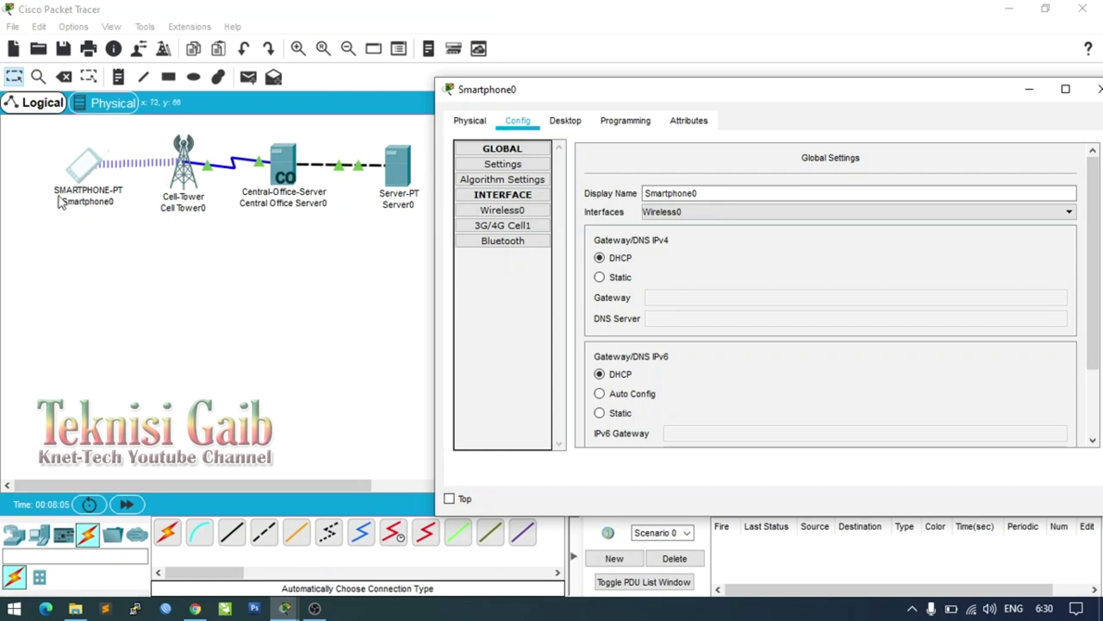
# Select the 3G/4G Cell1 interface in Smartphone0's IP configuration and renew its IPv4 lease by switching to Static and back to DHCP.
pyautogui.click(569, 122)
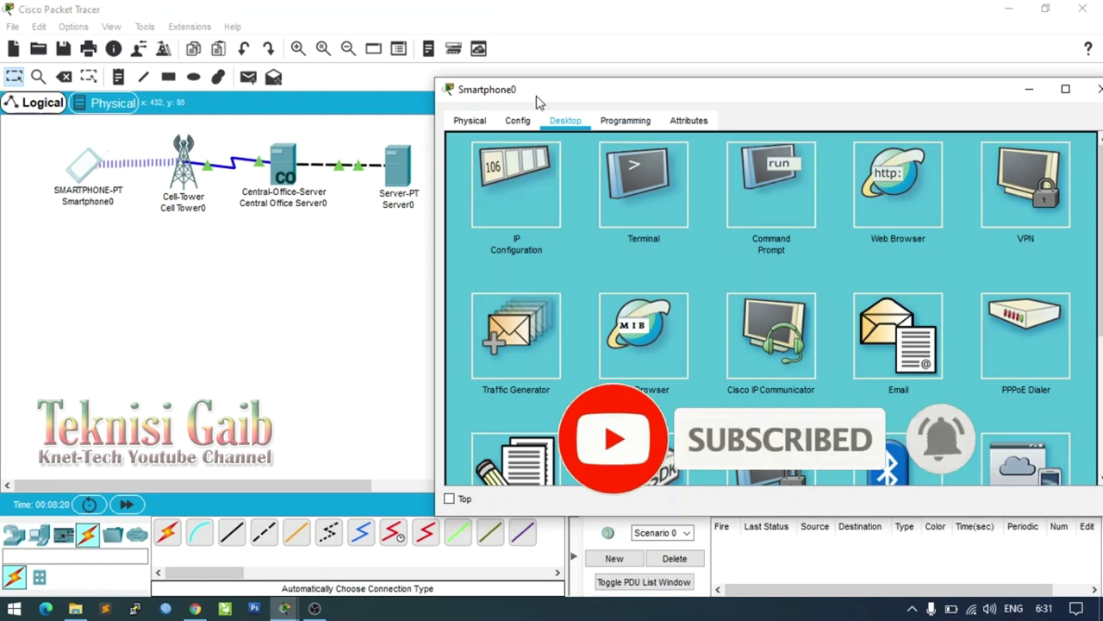
pyautogui.moveTo(537, 97); pyautogui.dragTo(514, 67)
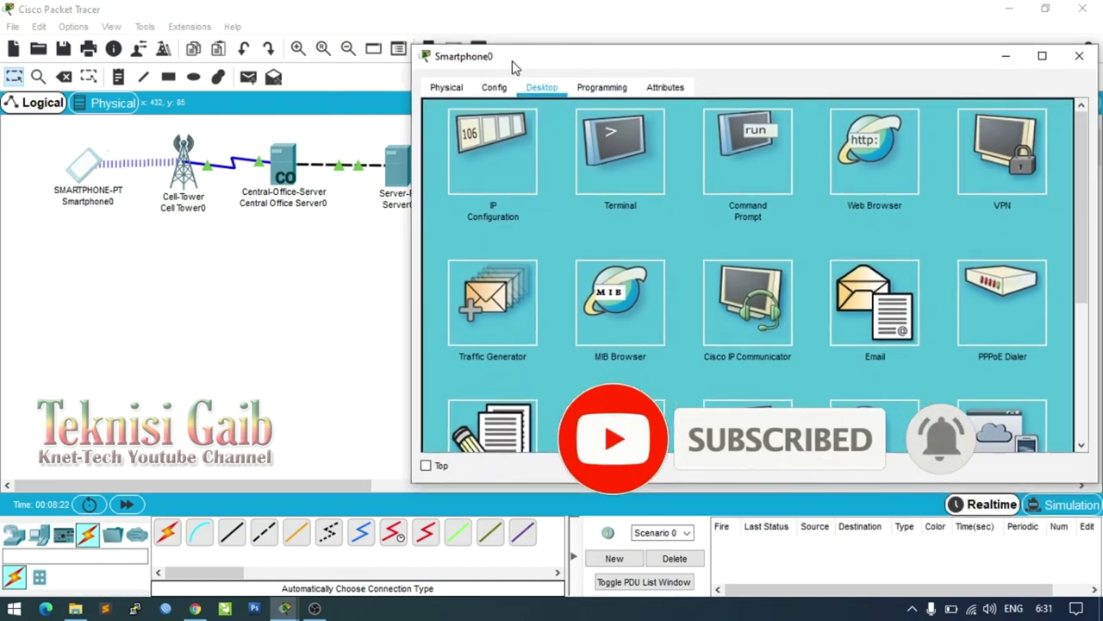
pyautogui.click(495, 189)
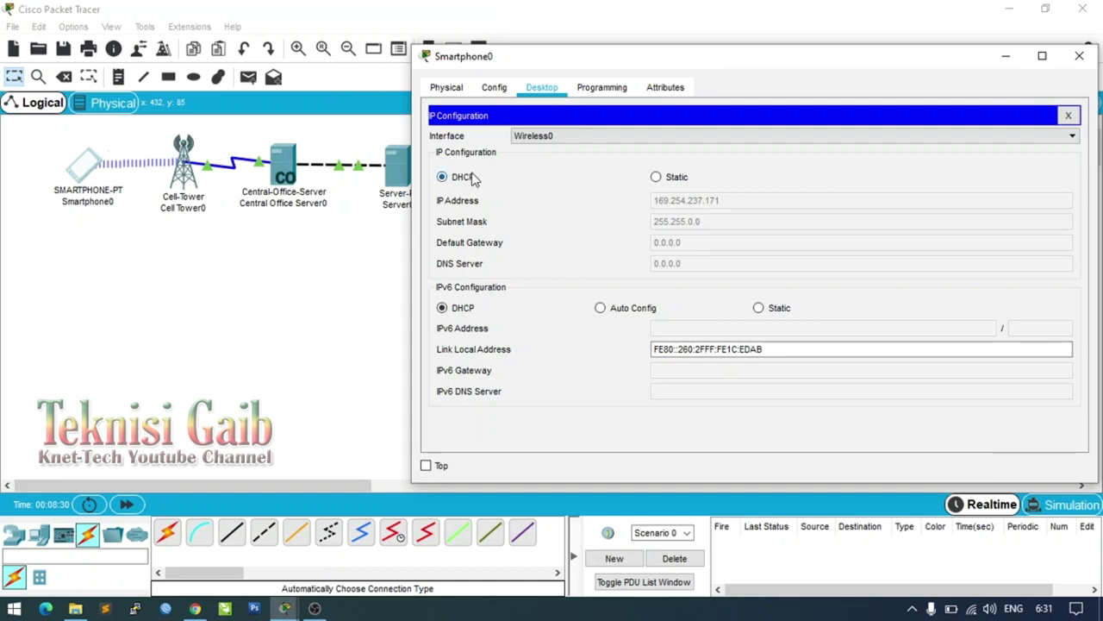
pyautogui.click(569, 136)
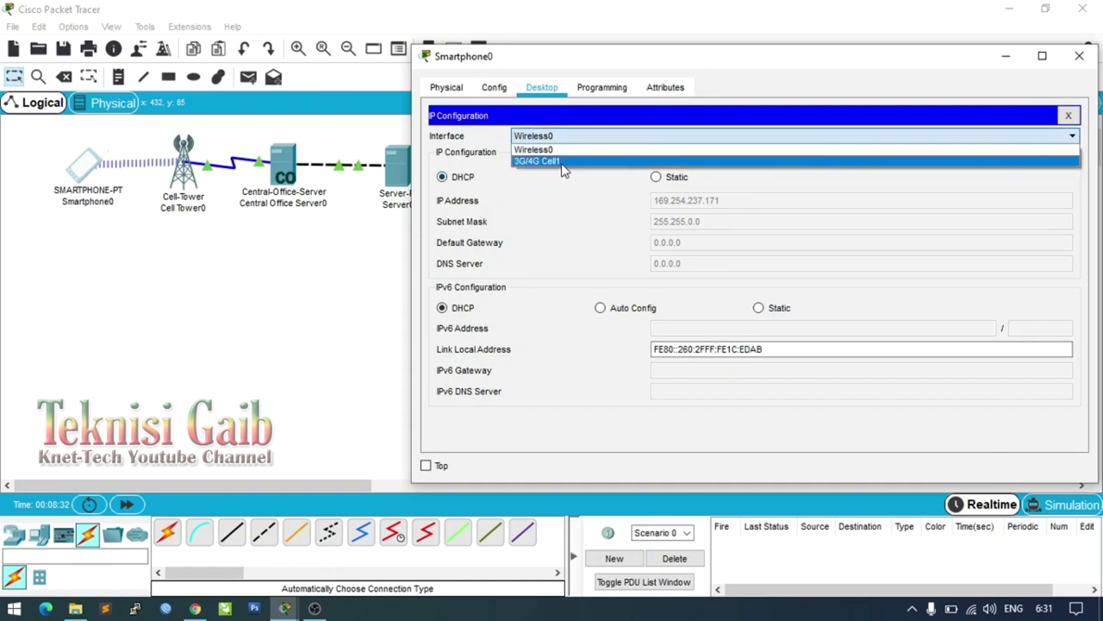
pyautogui.click(552, 162)
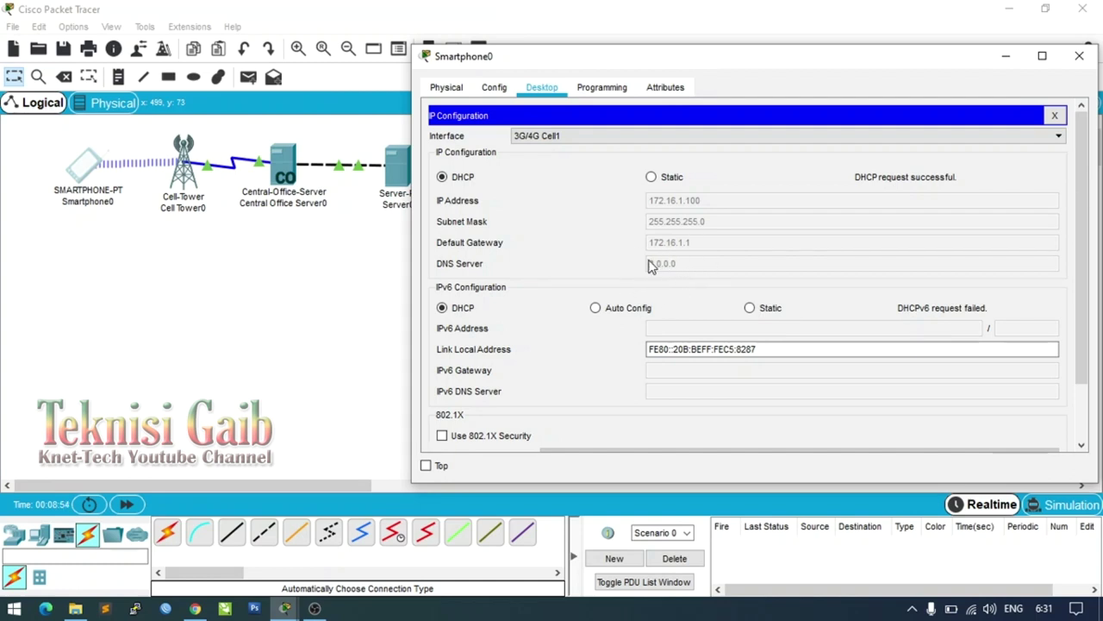
pyautogui.click(650, 177)
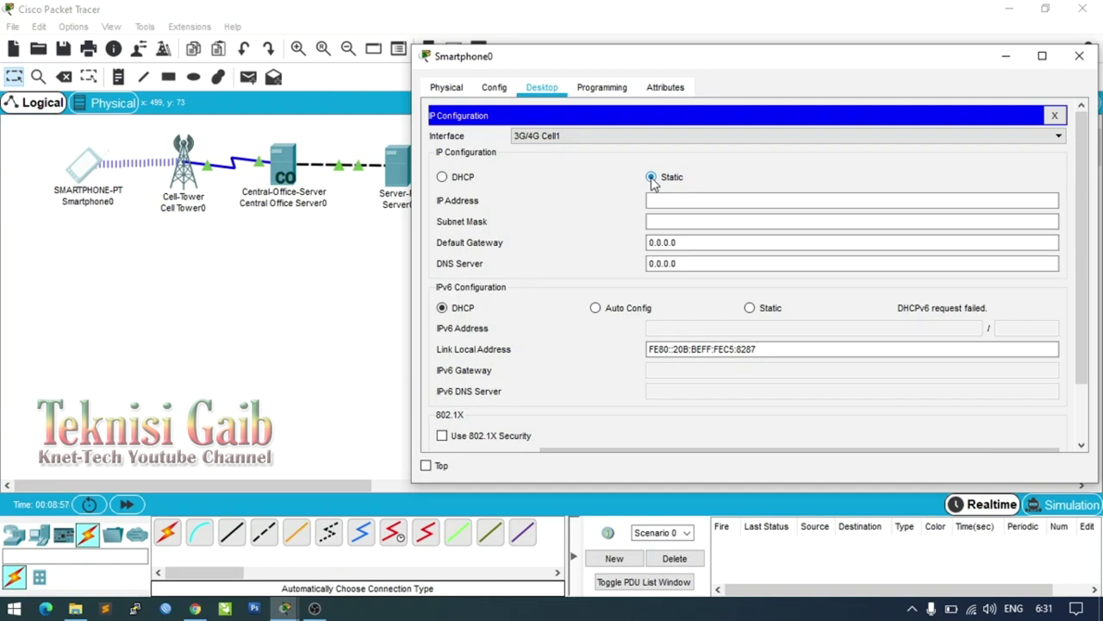
pyautogui.click(443, 179)
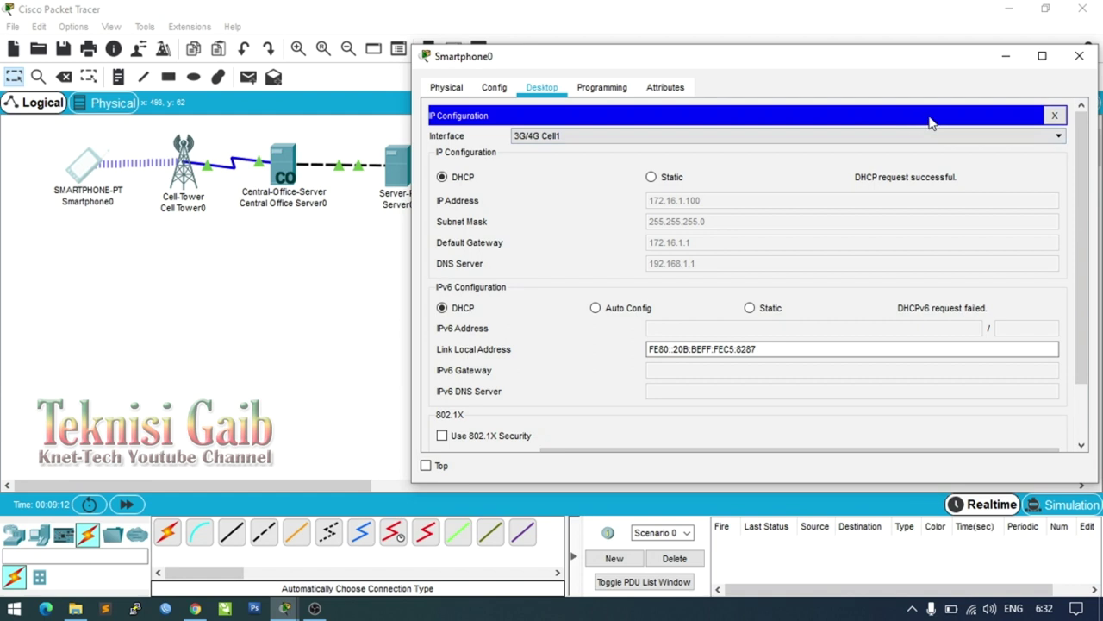
pyautogui.click(1054, 115)
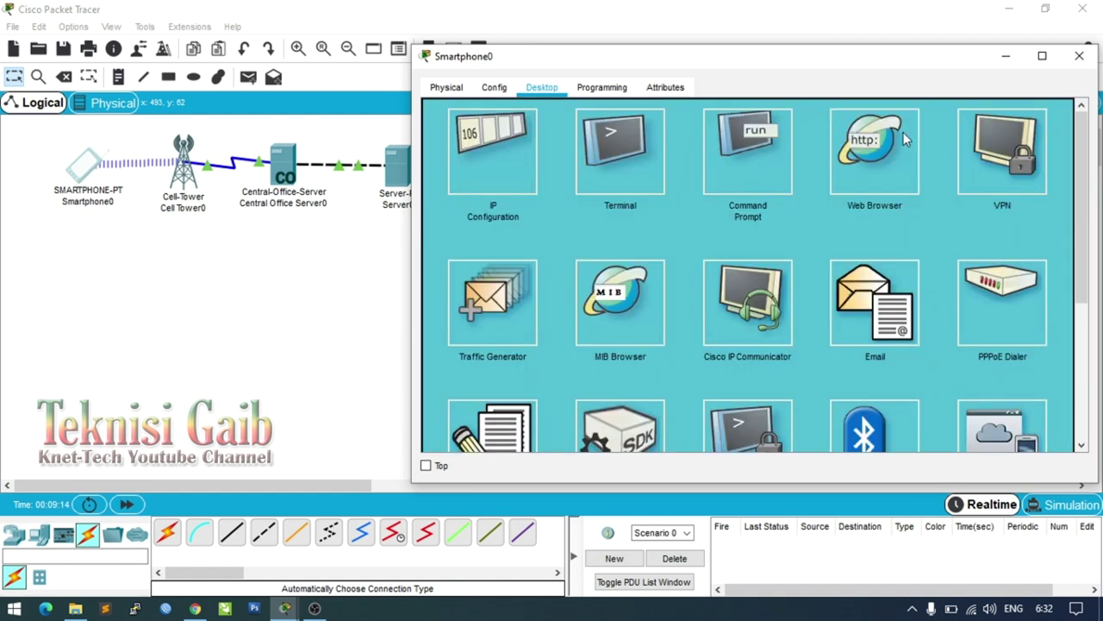
# Load simulasi.jaringan in Smartphone0's web browser to test the server's site over the cellular network.
pyautogui.click(888, 159)
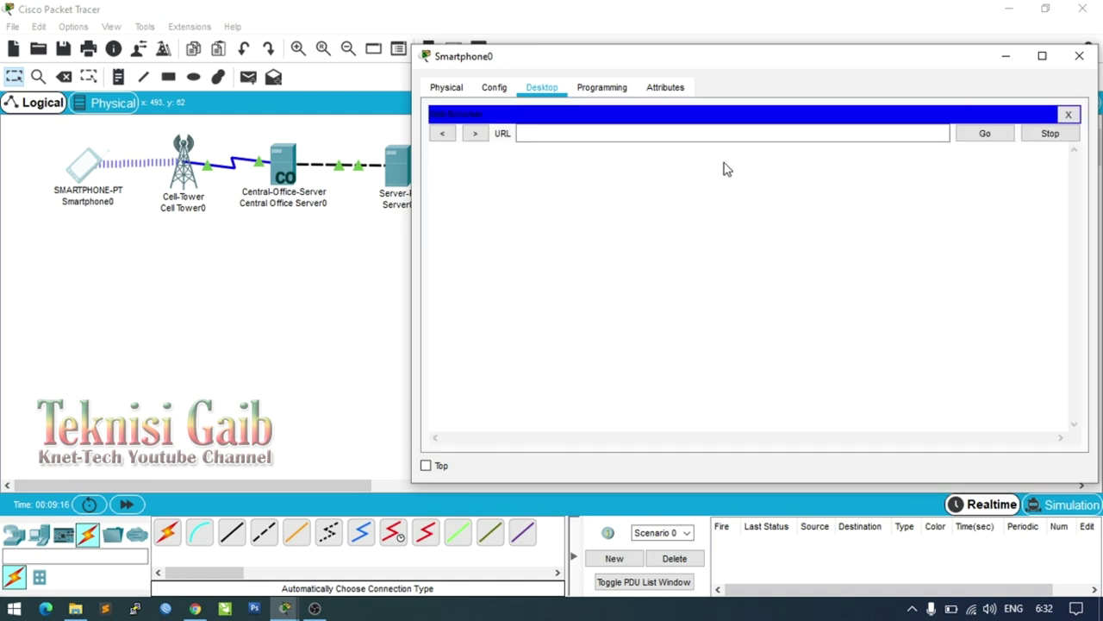
pyautogui.click(567, 132)
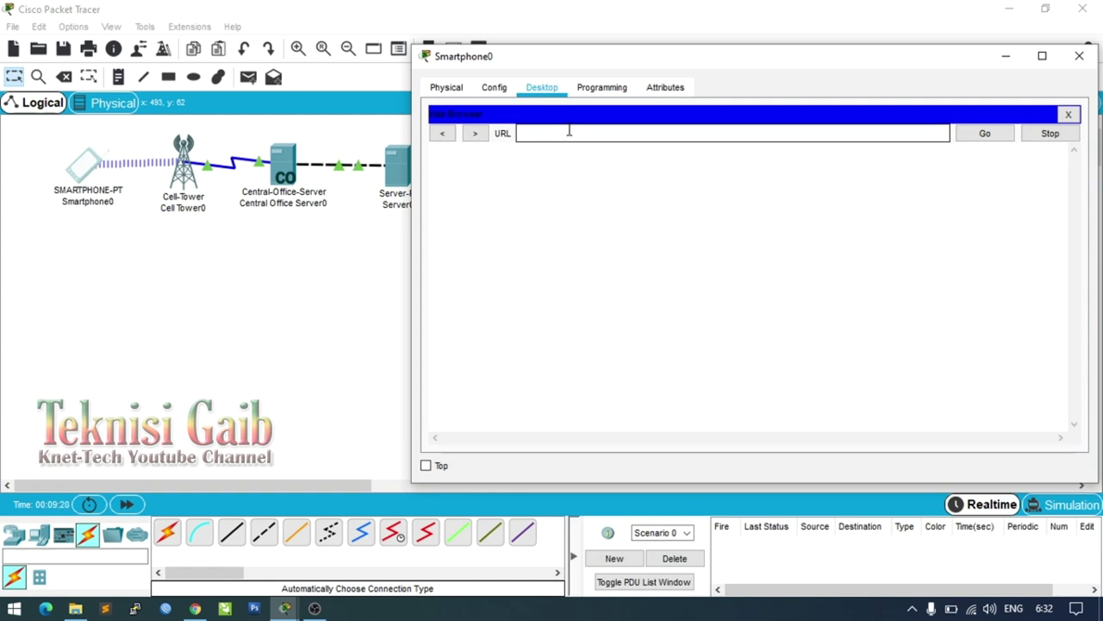
pyautogui.write('simulasi.jar')
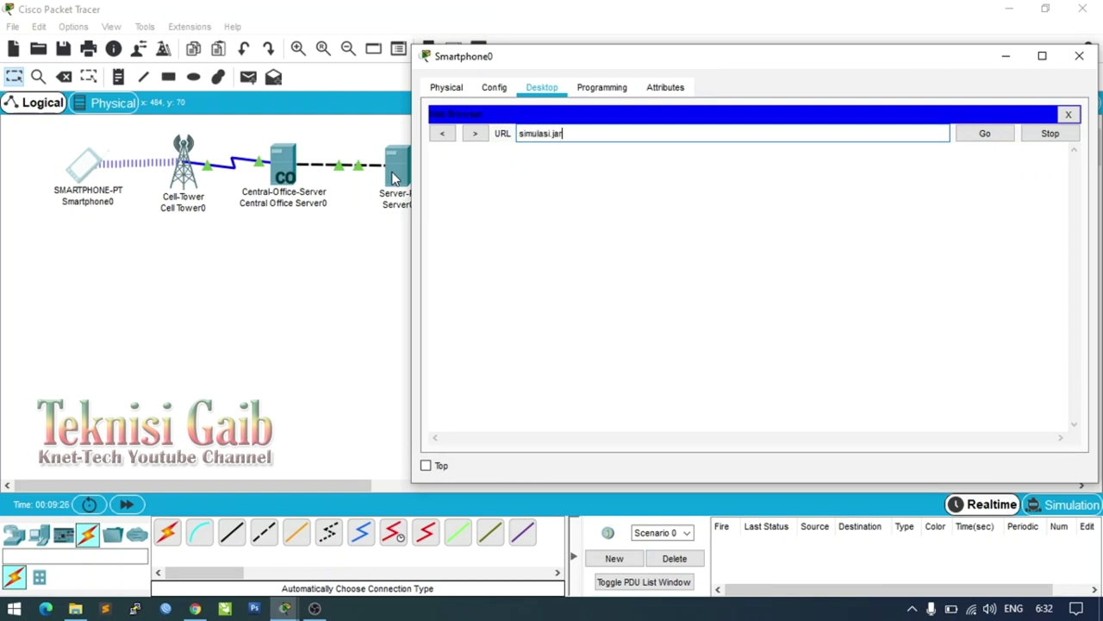
pyautogui.write('ingan')
pyautogui.click(995, 140)
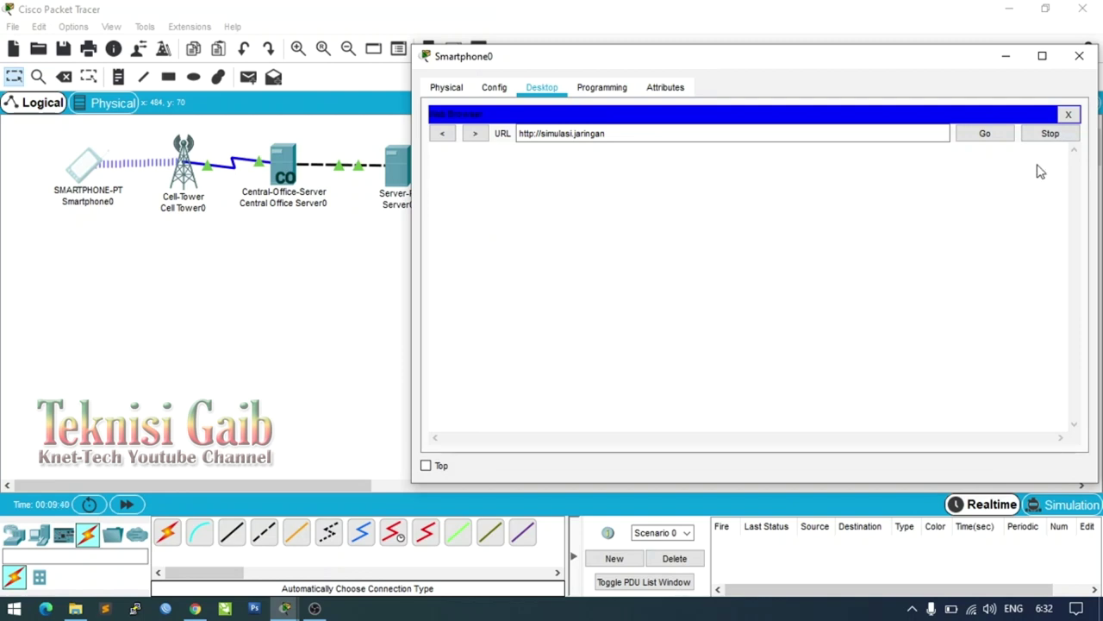
# Stop the pending page load in Smartphone0's web browser and open Server0's site by its IP address, 192.168.1.1.
pyautogui.click(1048, 134)
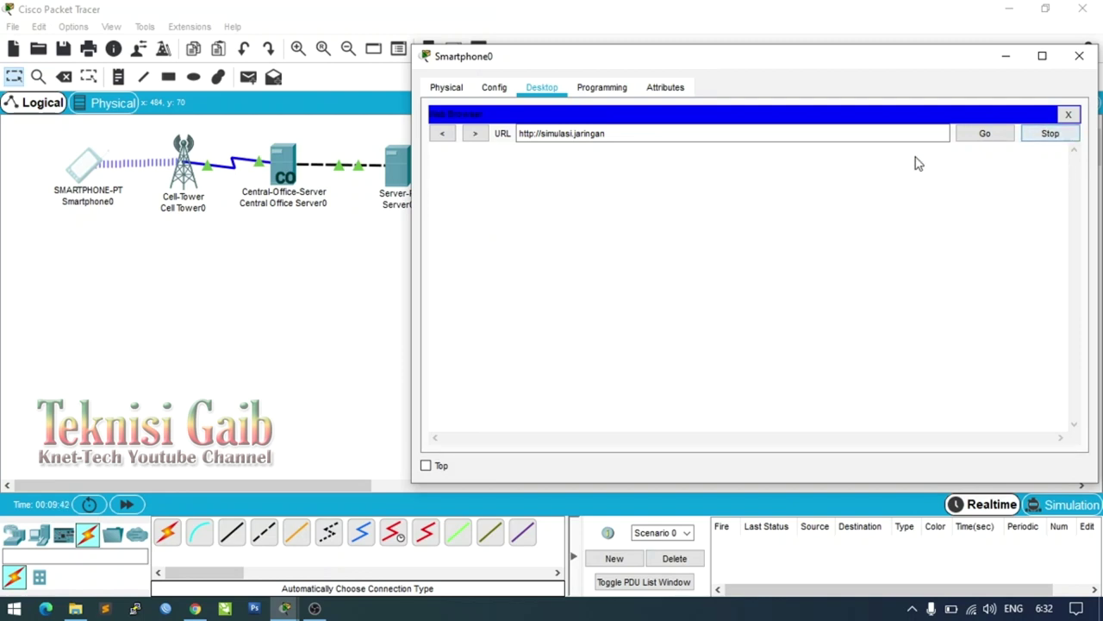
pyautogui.tripleClick(683, 143)
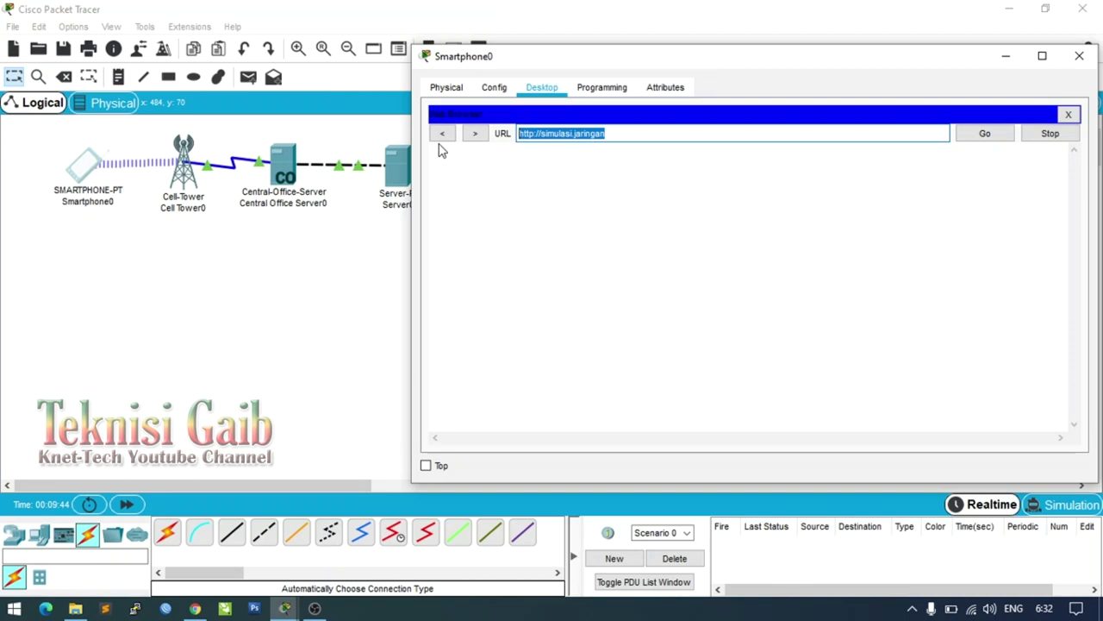
pyautogui.write('192.168.')
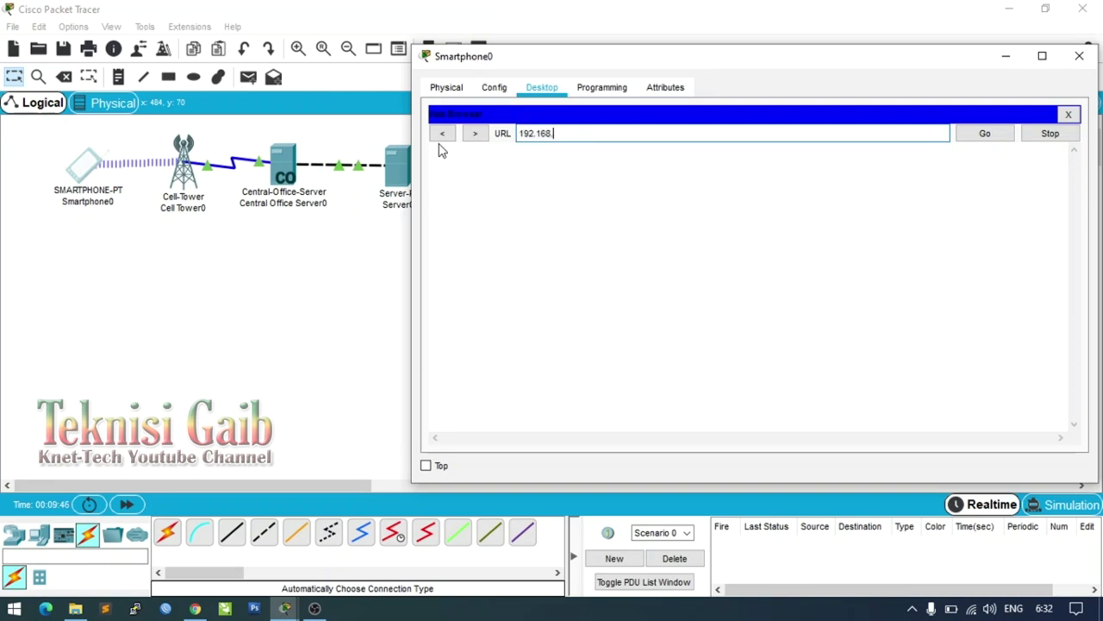
pyautogui.write('1.1')
pyautogui.click(983, 135)
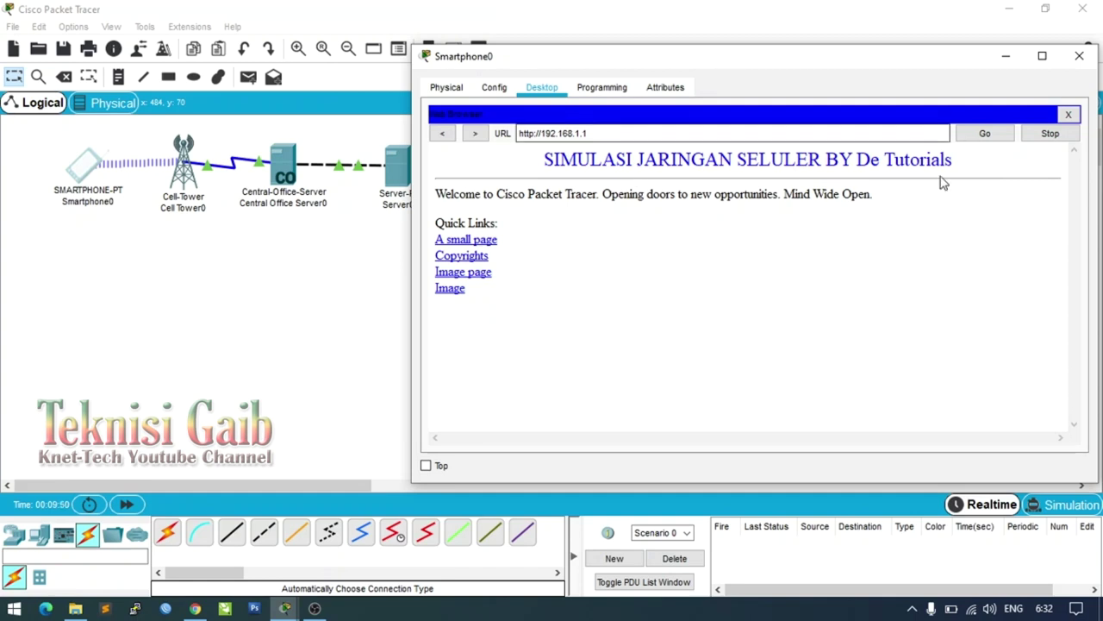
# Restart Smartphone0's web browser to test the site by its domain name, simulasi.jaringan, and close the browser and phone window.
pyautogui.click(1068, 116)
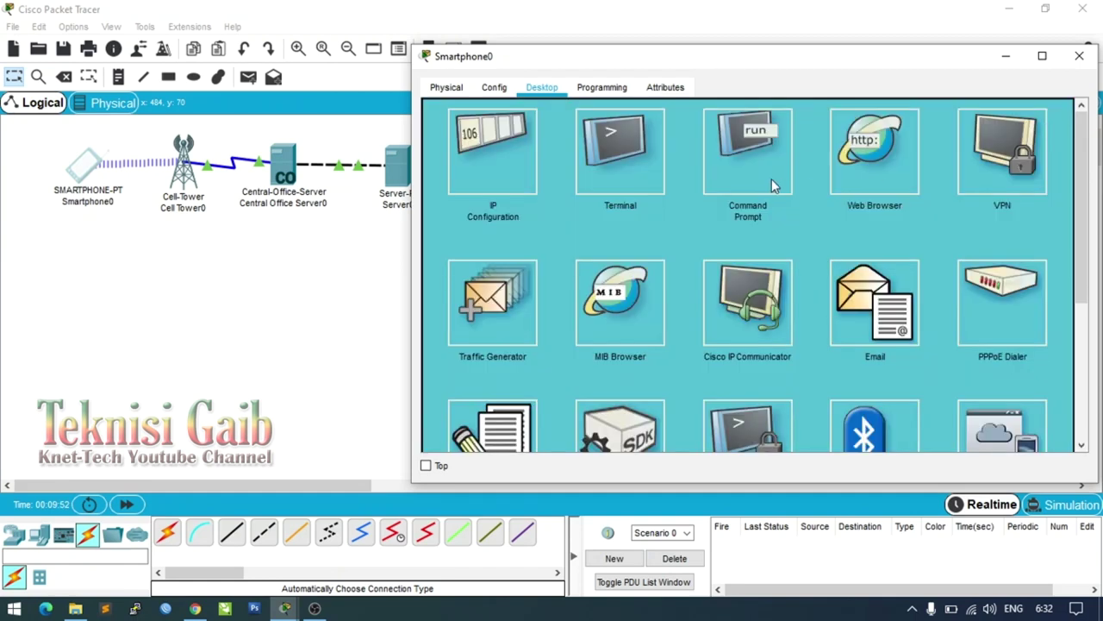
pyautogui.click(855, 164)
pyautogui.click(555, 132)
pyautogui.write('sim')
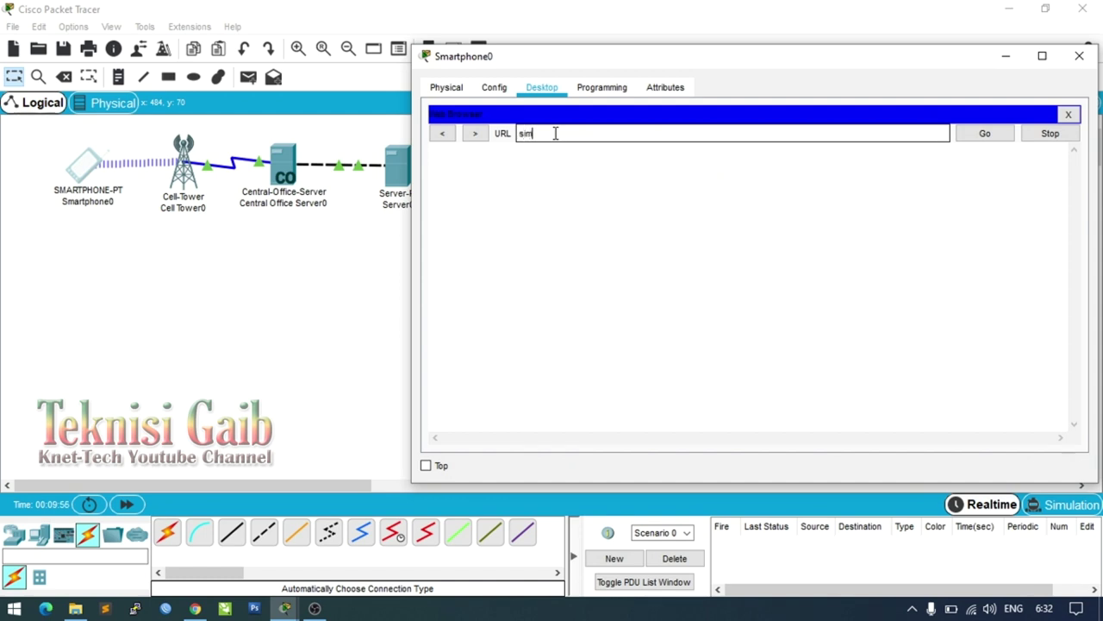
pyautogui.write('ulasi.jaringan')
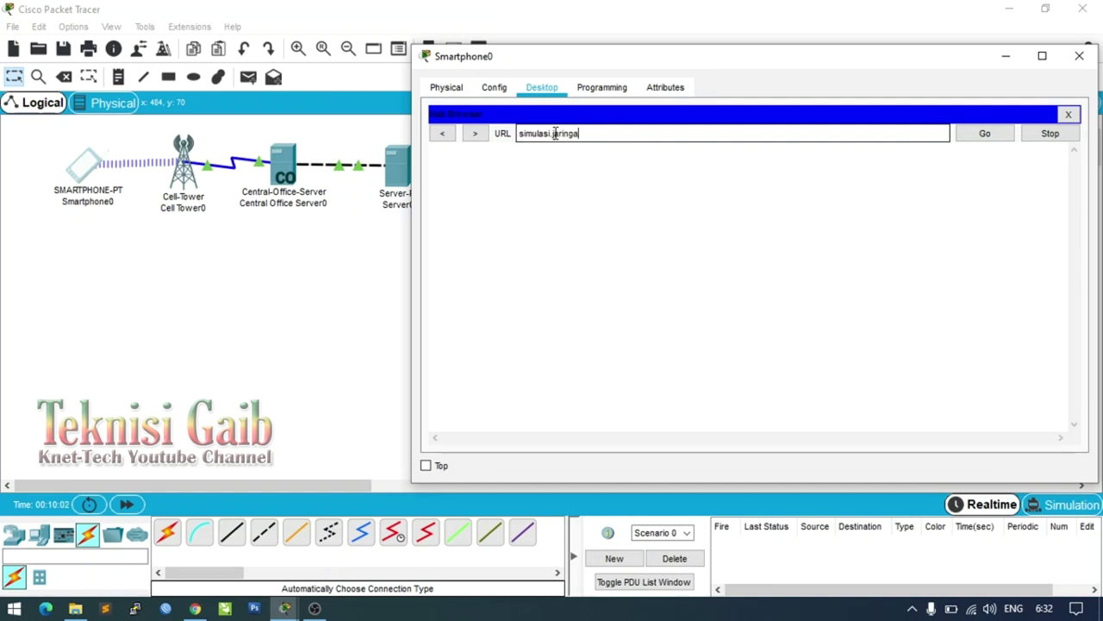
pyautogui.click(989, 134)
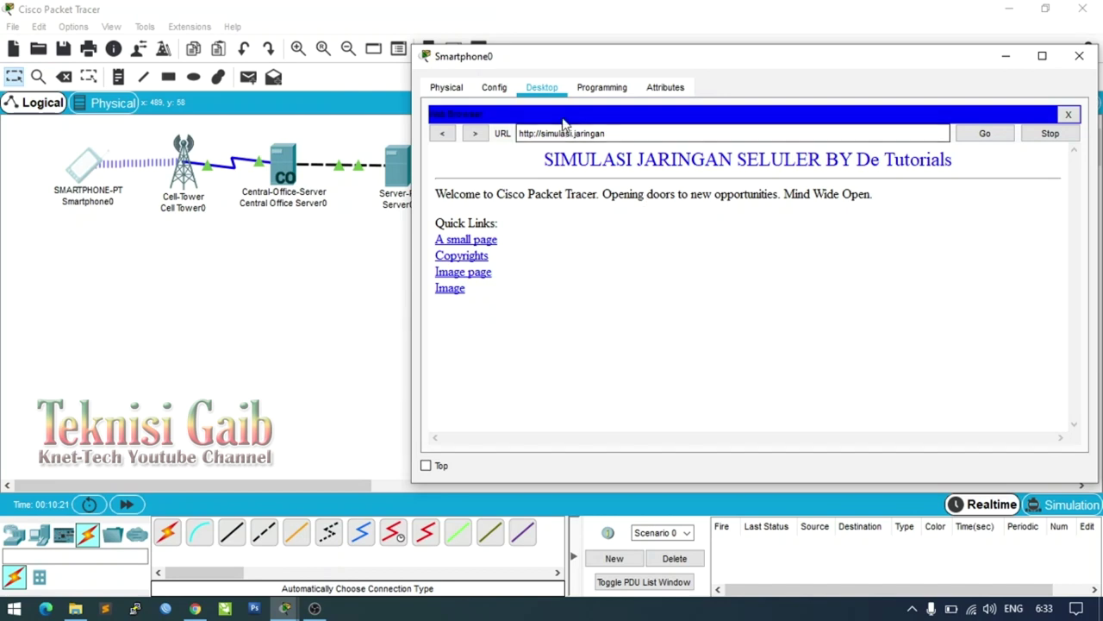
pyautogui.click(990, 134)
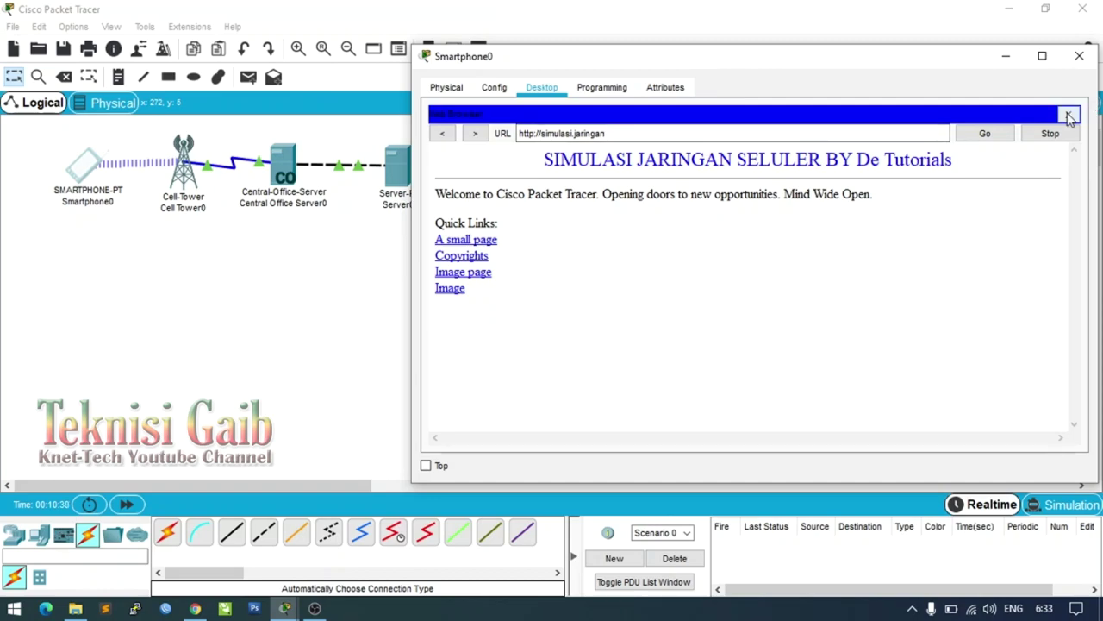
pyautogui.click(1068, 117)
pyautogui.click(1080, 55)
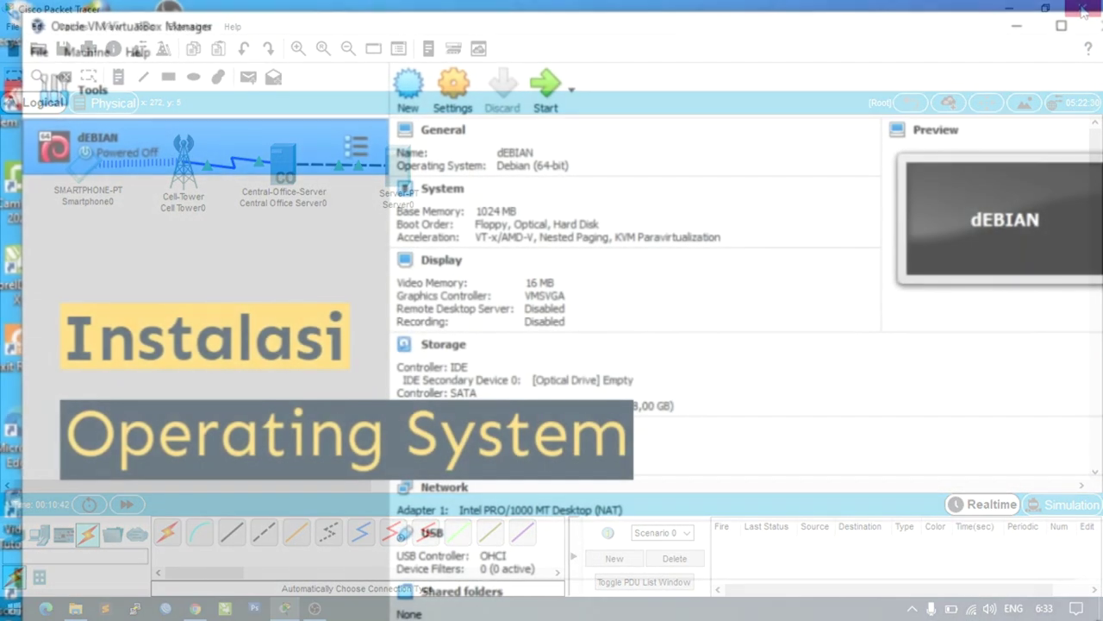